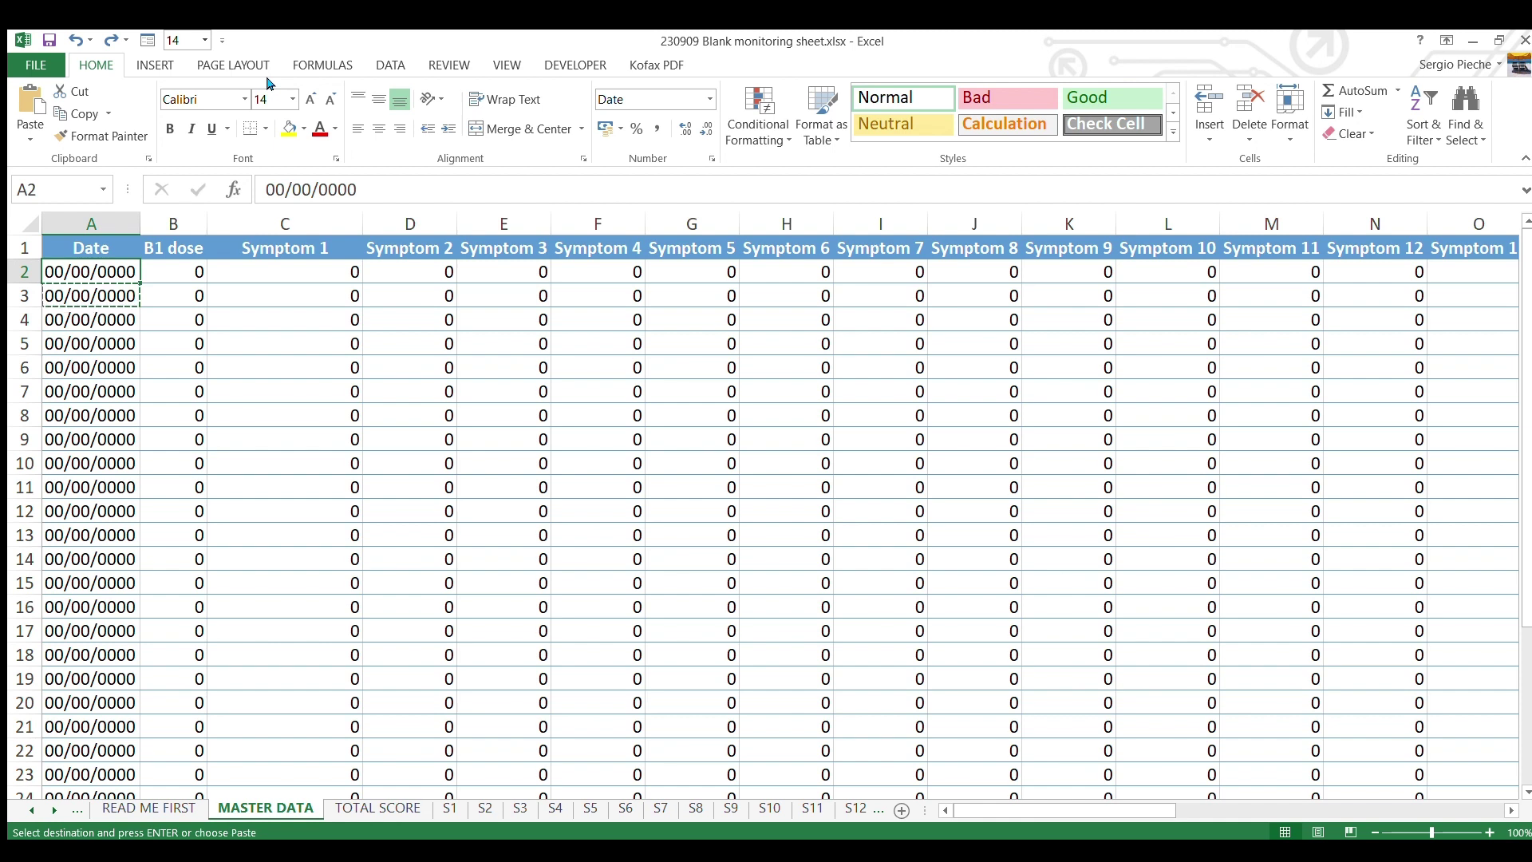
Enter the date 01/11/2023 in A2 and a B1 dose of 500 in B2
click(240, 373)
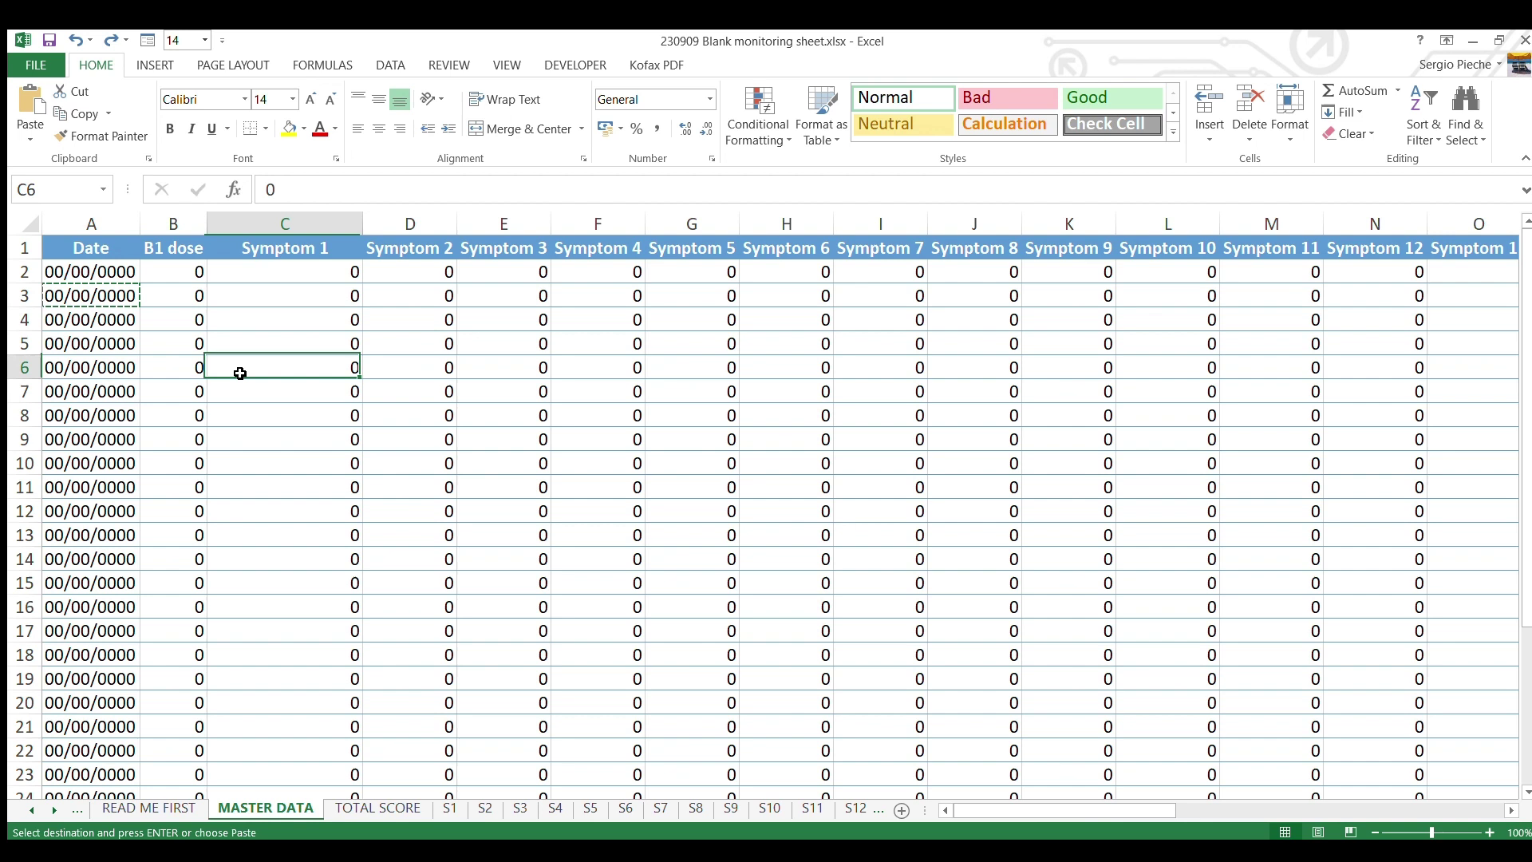
click(102, 257)
click(176, 263)
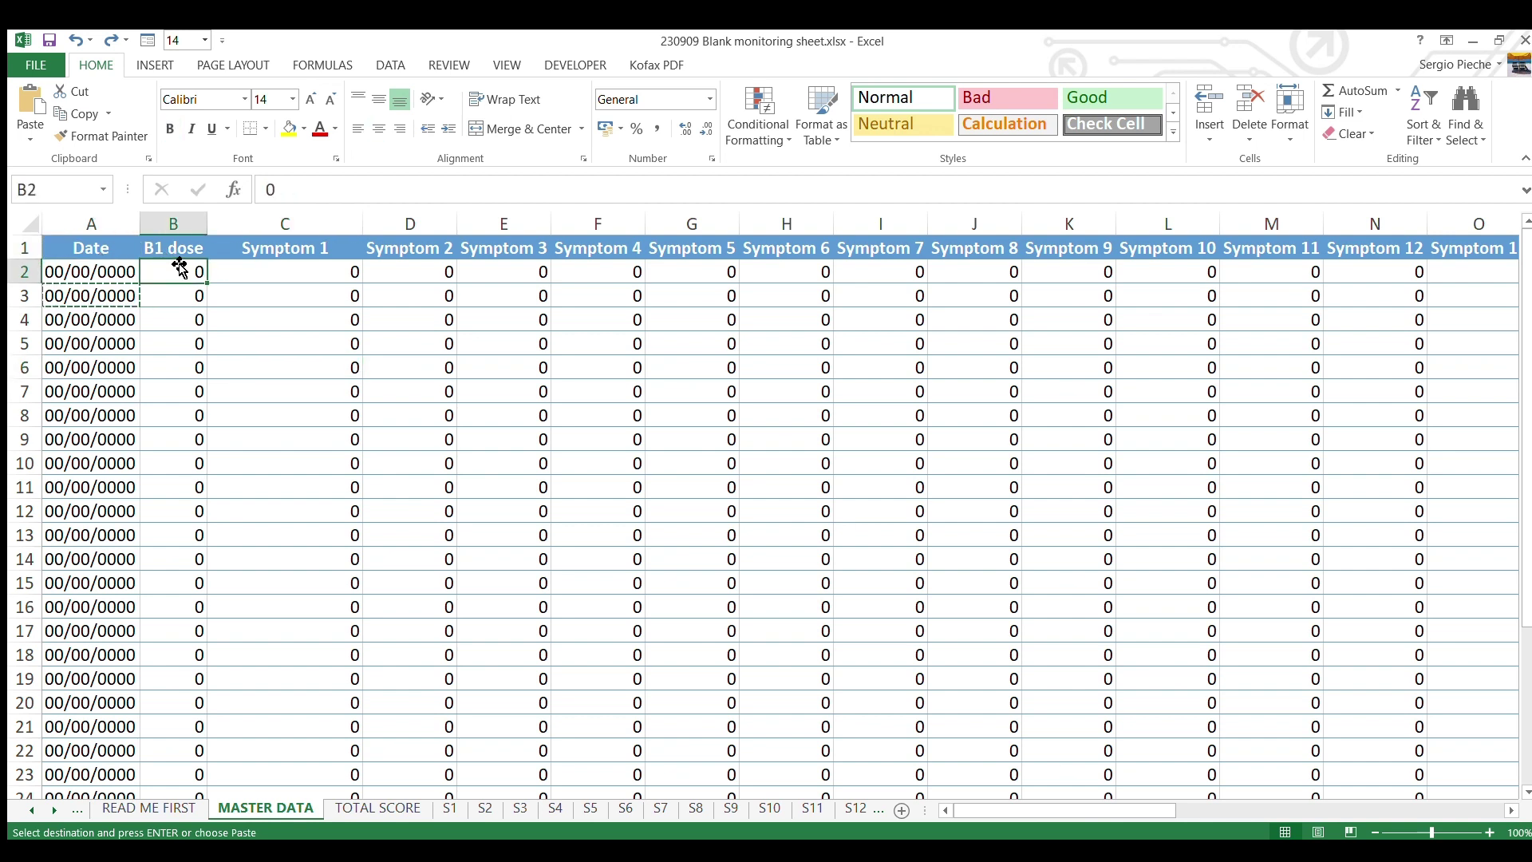
click(308, 269)
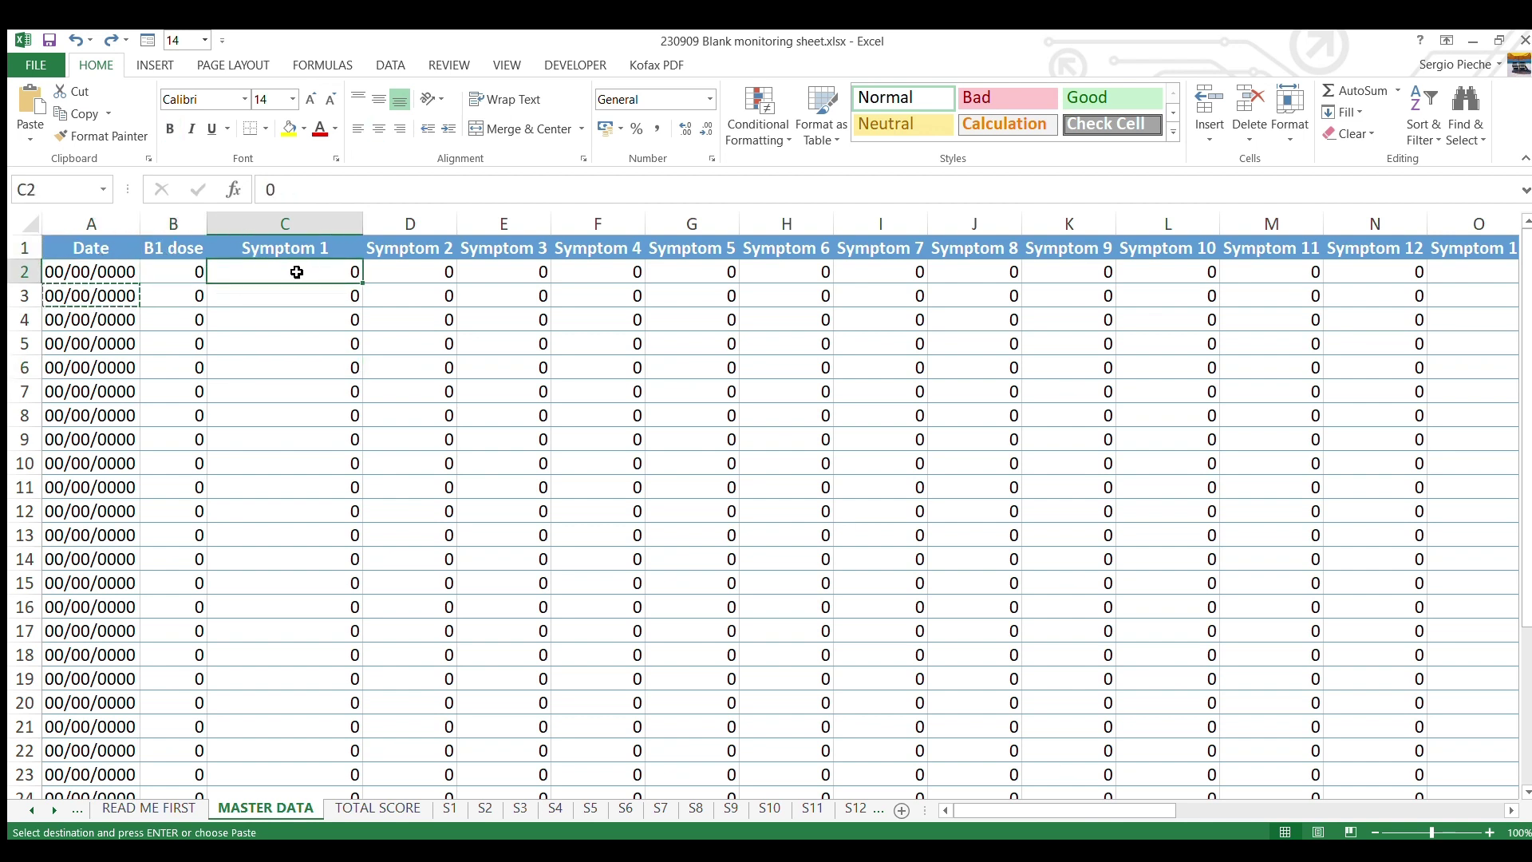
click(91, 272)
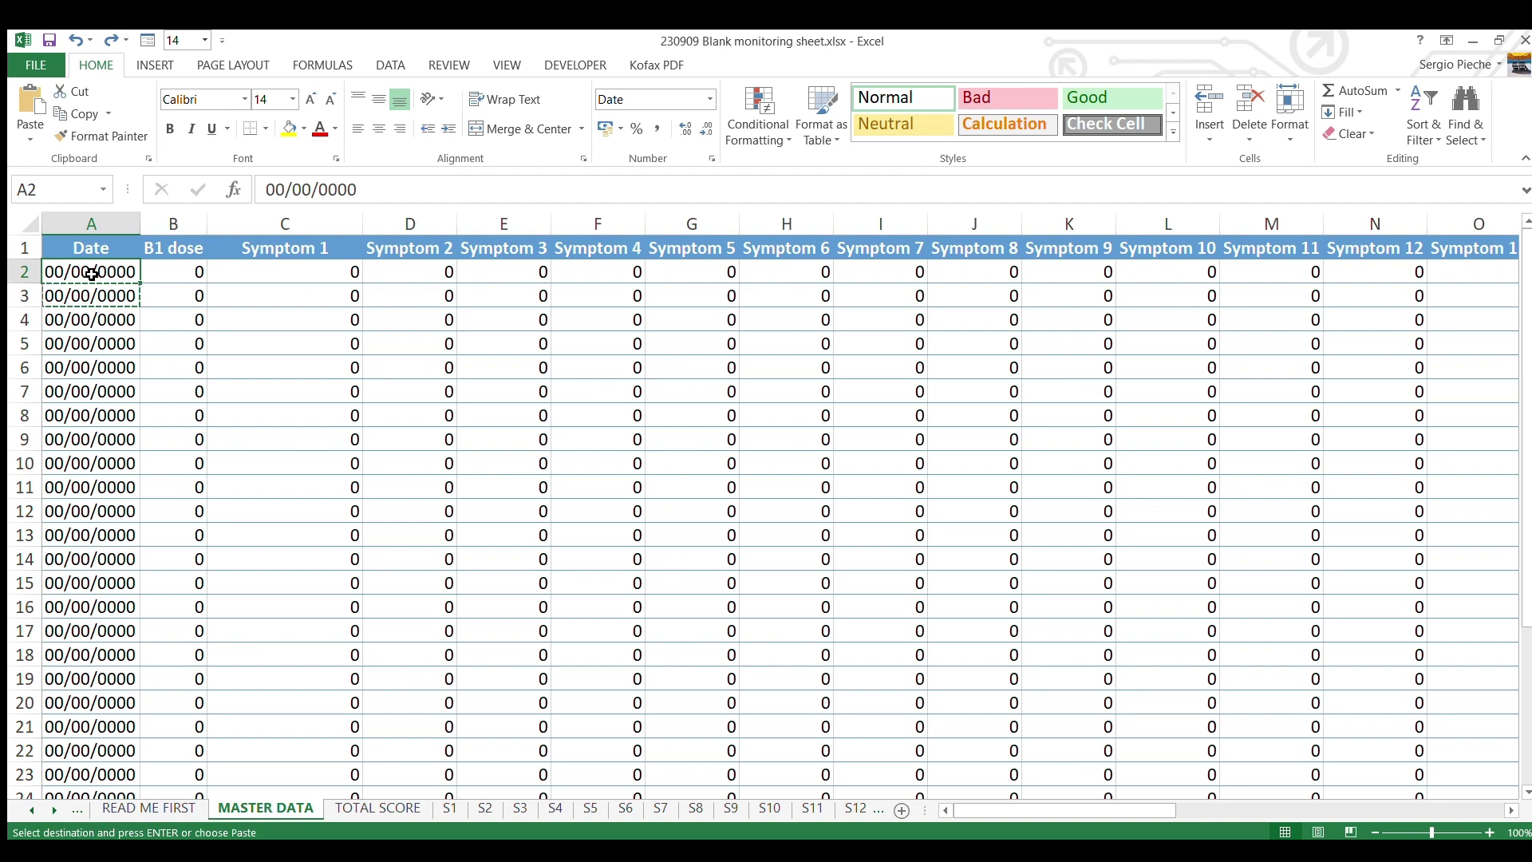
text(01)
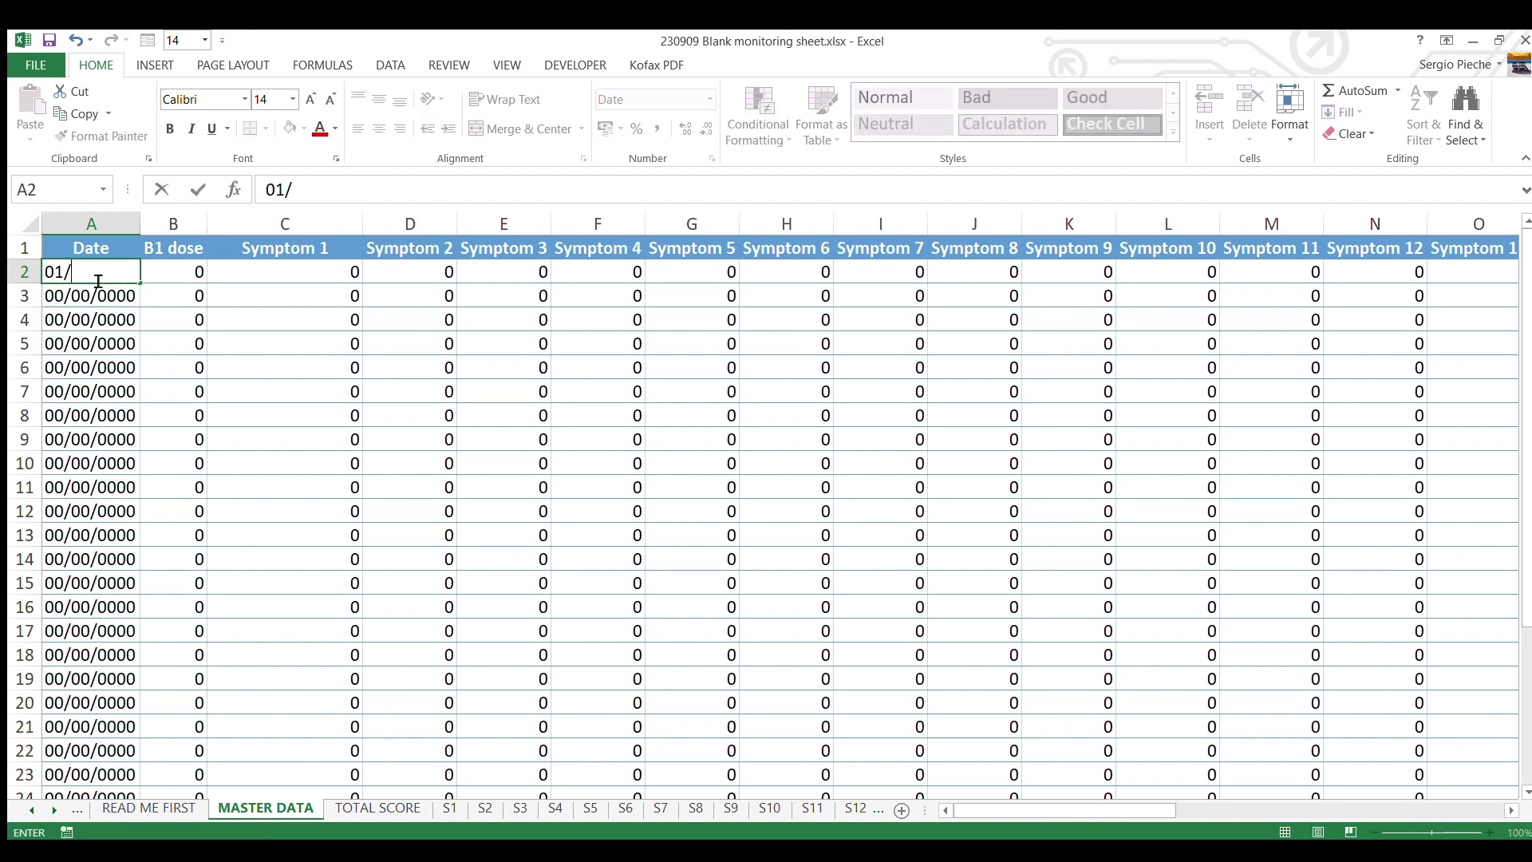
text(/11/2023)
key(Tab)
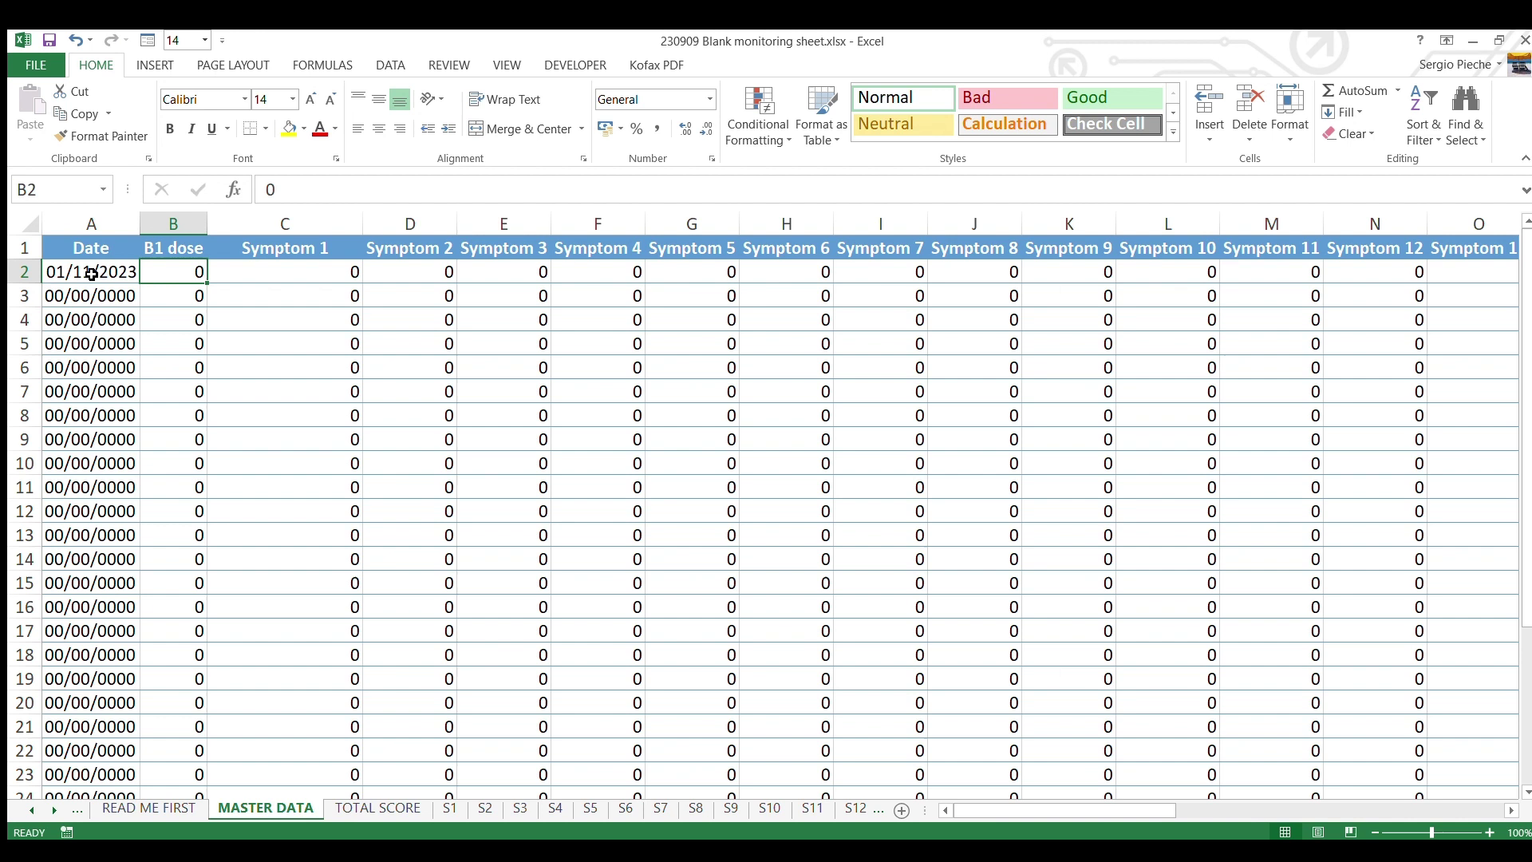
text(500)
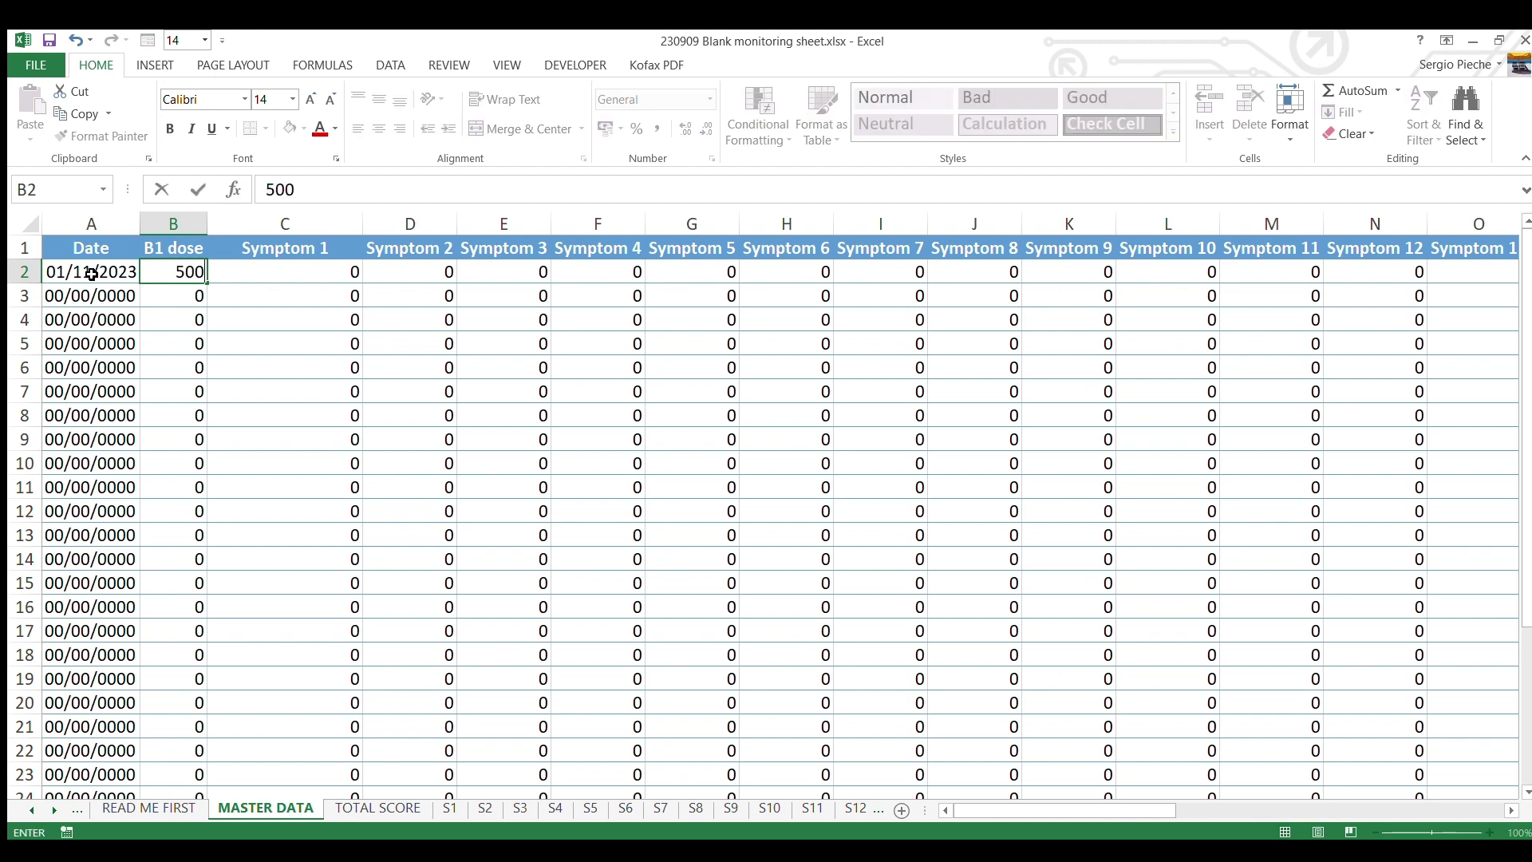
key(Tab)
key(Up)
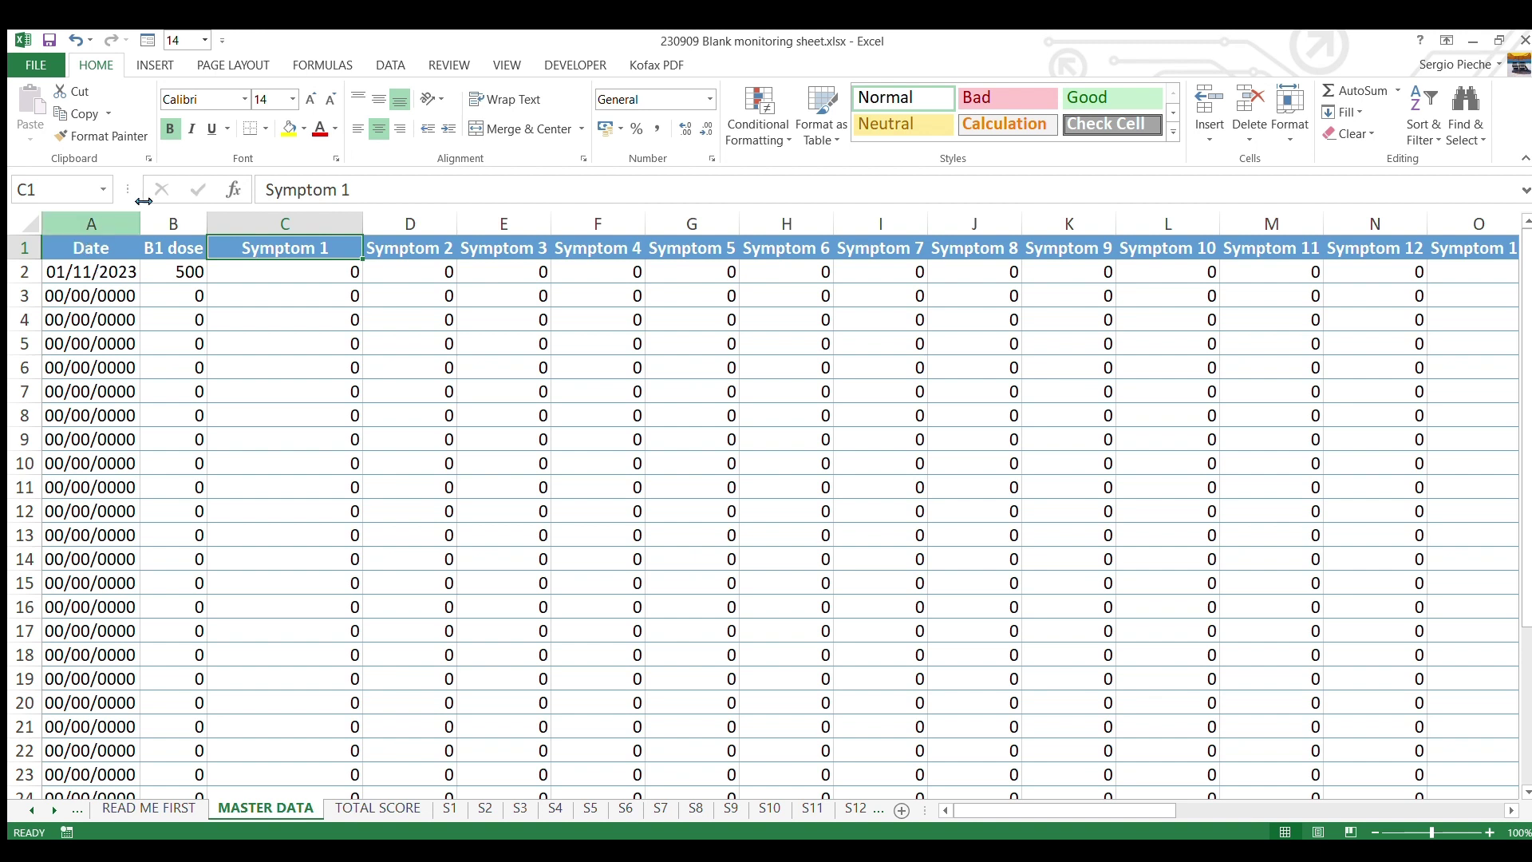
Rename the Symptom 1 header in C1 to 'S1 left hand tremor'
click(401, 197)
key(BackSpace)
key(BackSpace)
key(BackSpace)
key(BackSpace)
key(BackSpace)
key(BackSpace)
key(BackSpace)
key(BackSpace)
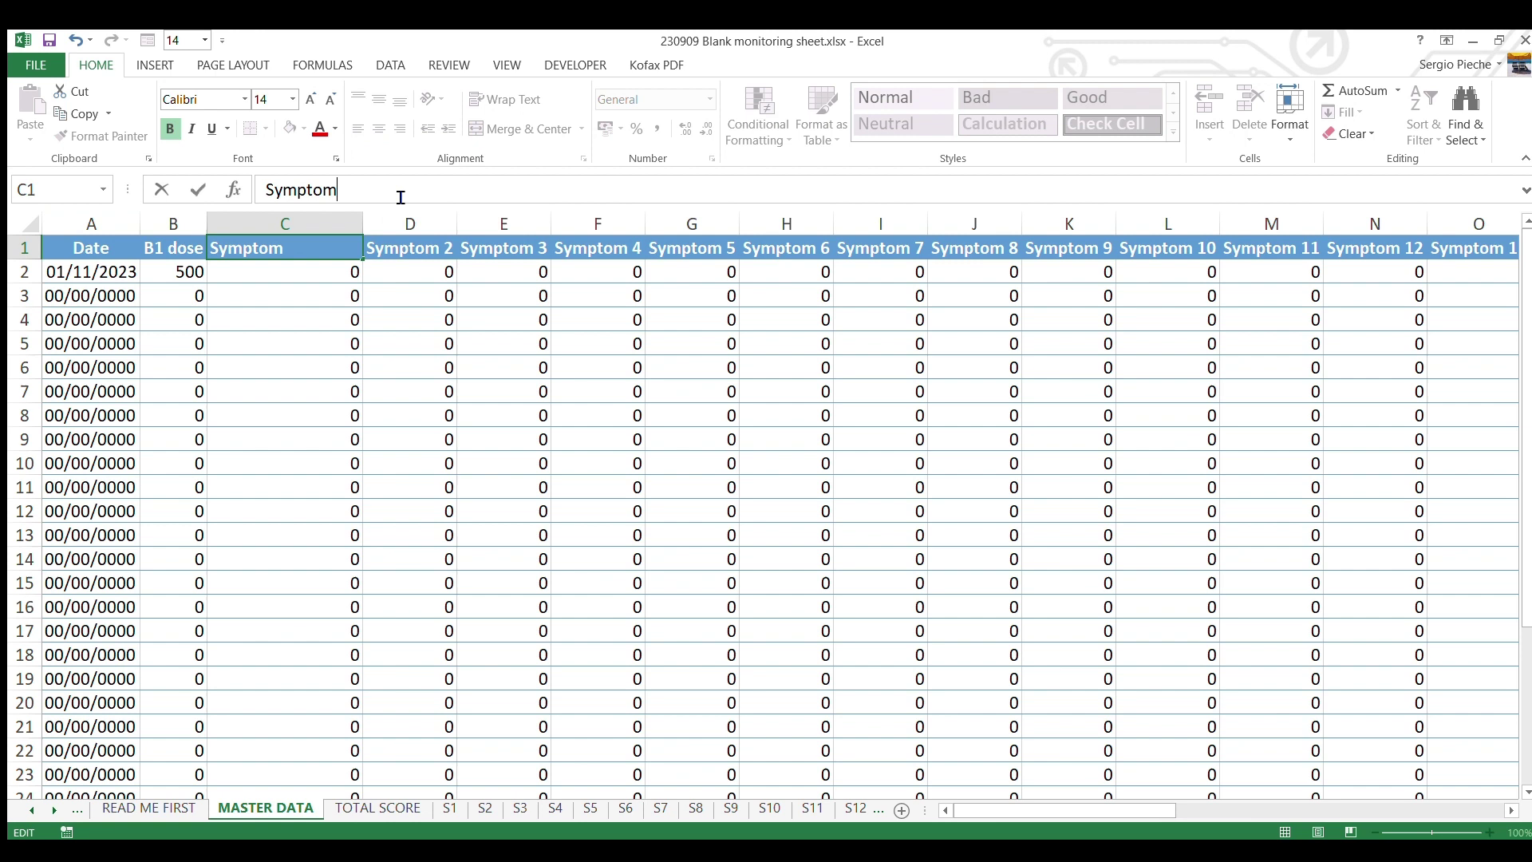
text(1 left hand)
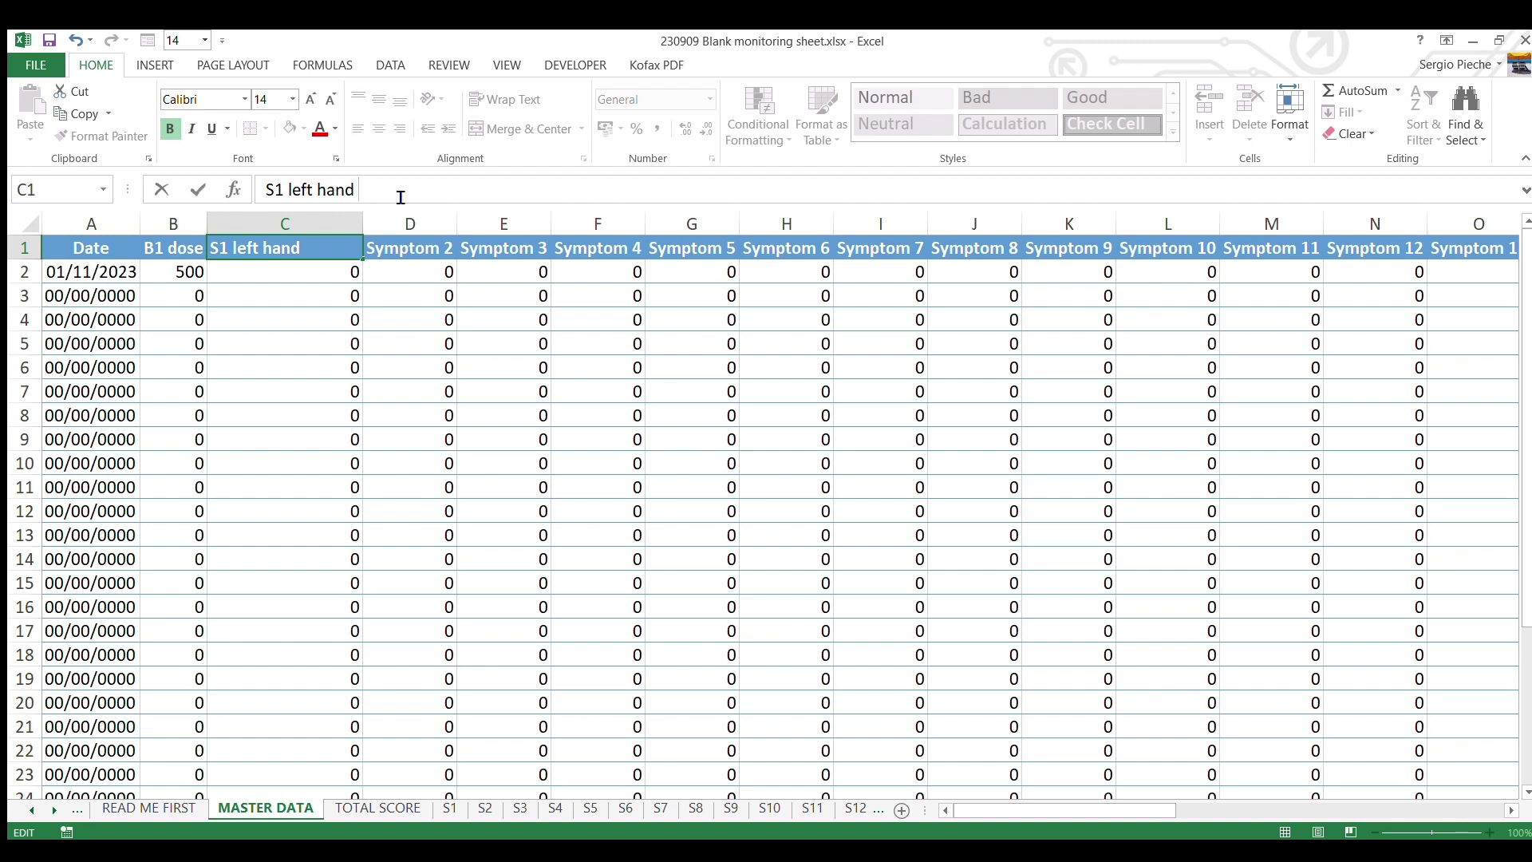
text( tremor)
key(Tab)
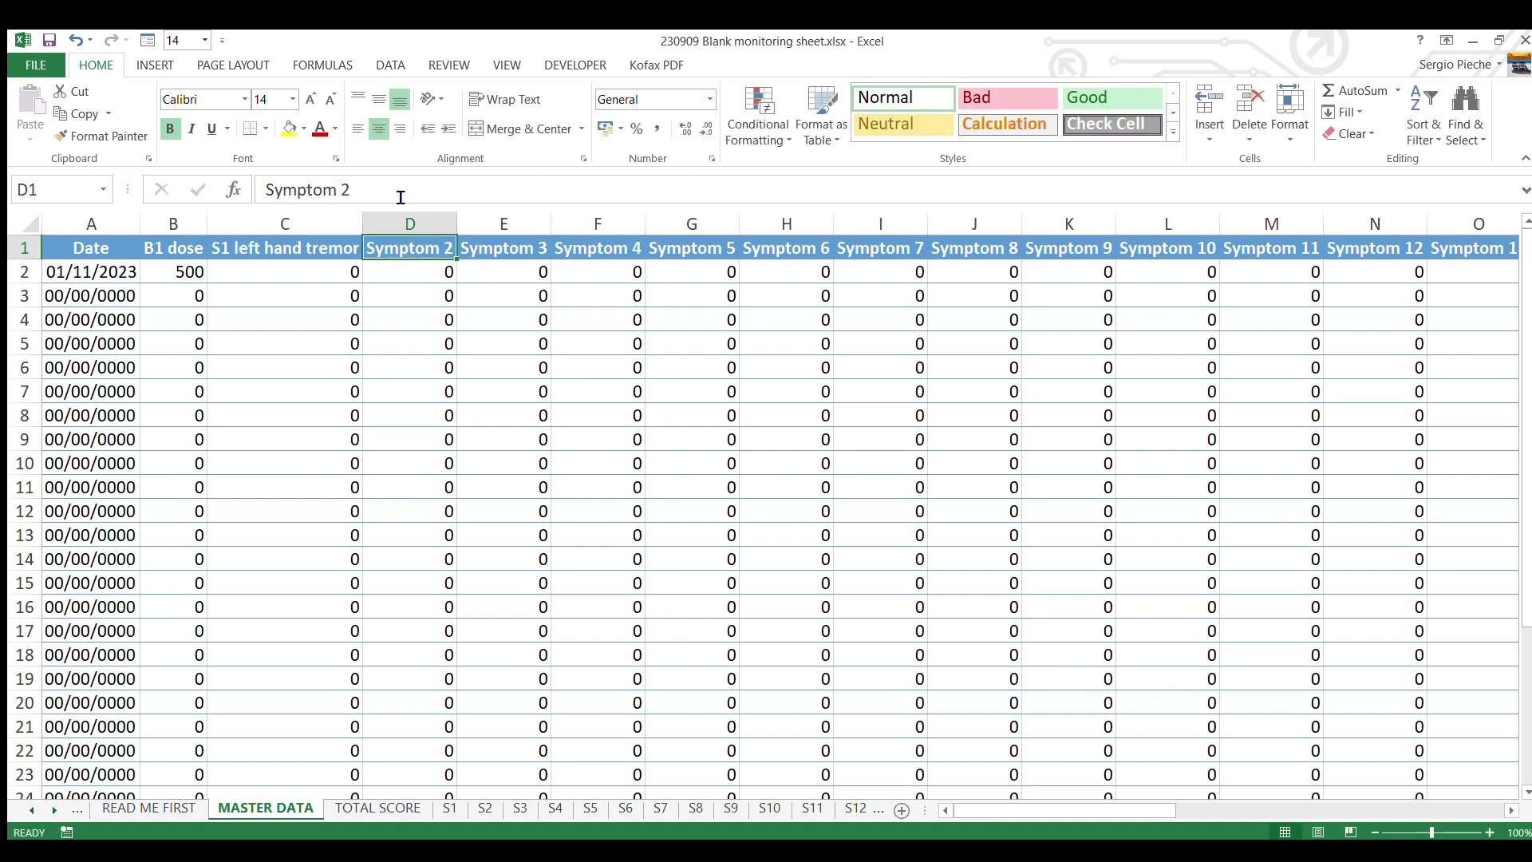
Rename the Symptom 2 header in D1 to 'S2 Fatigue', fixing the typo
click(378, 200)
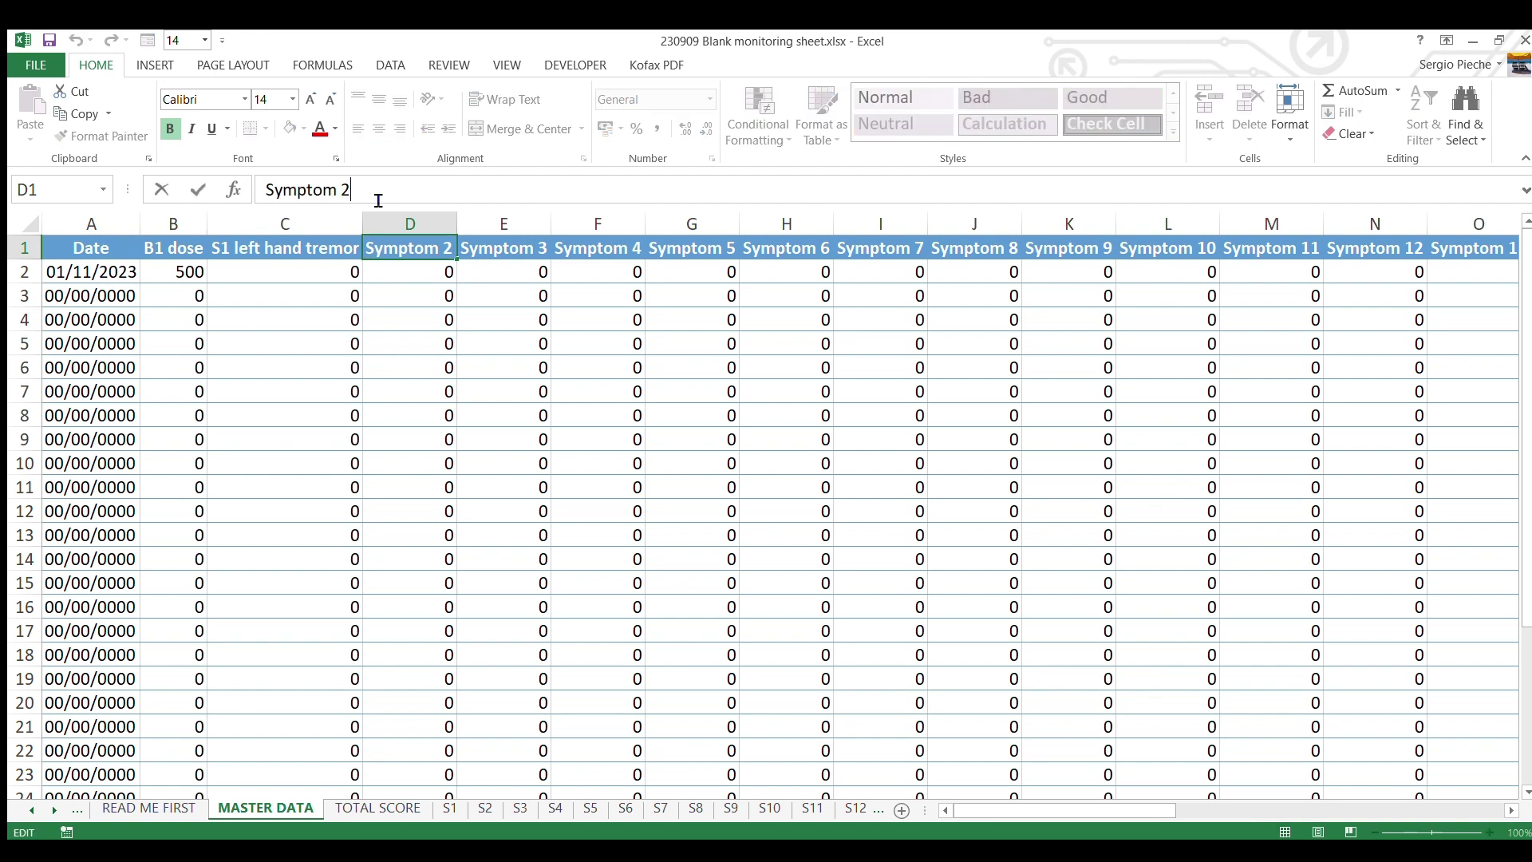
key(BackSpace)
key(BackSpace)
key(BackSpace)
key(BackSpace)
key(BackSpace)
key(BackSpace)
key(BackSpace)
key(BackSpace)
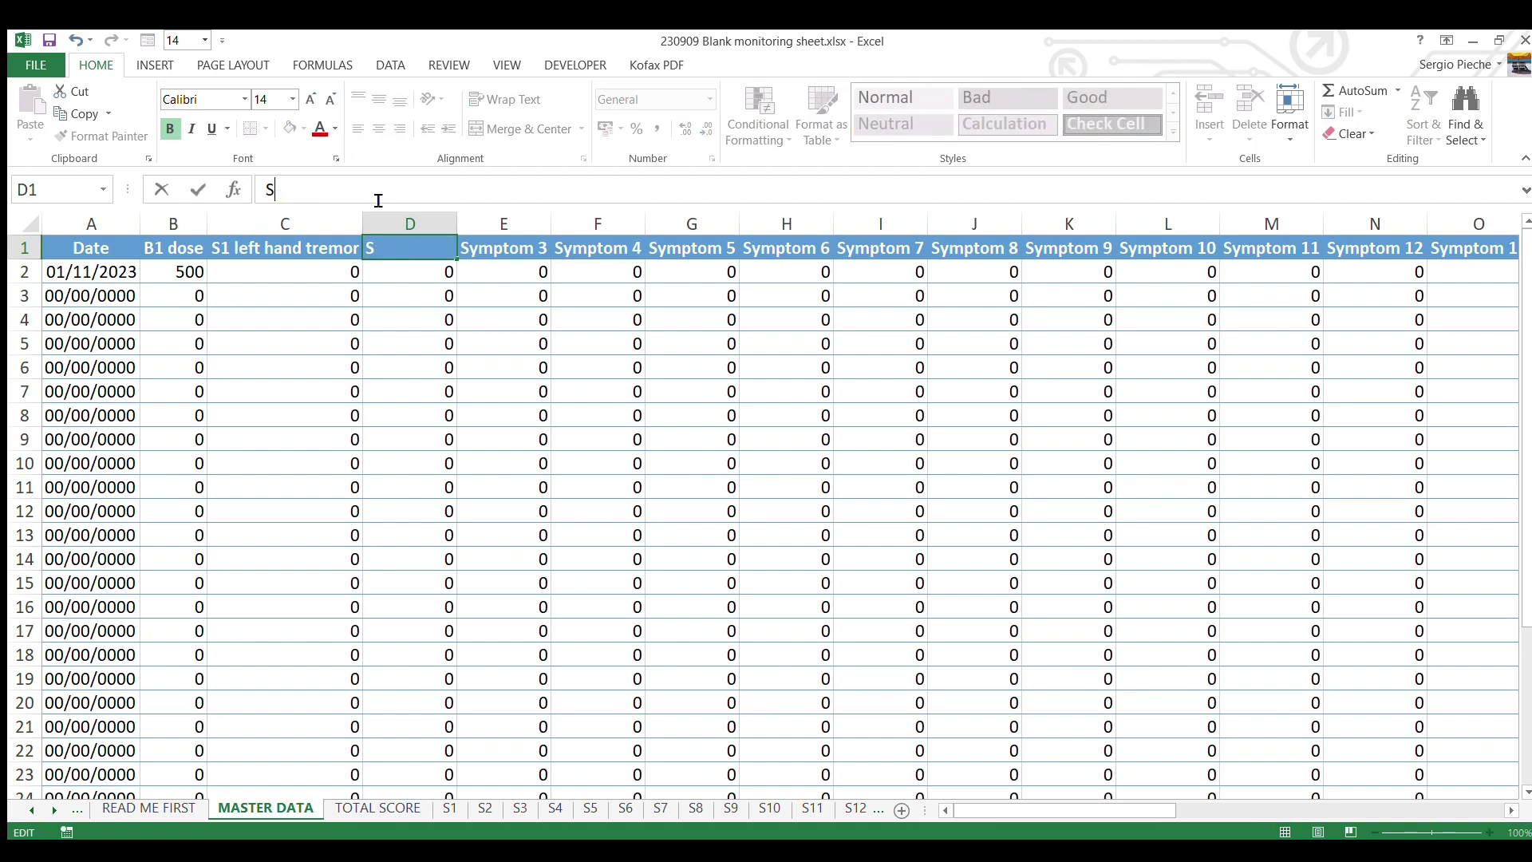
text(2 Fatige)
key(BackSpace)
text(ue)
key(Tab)
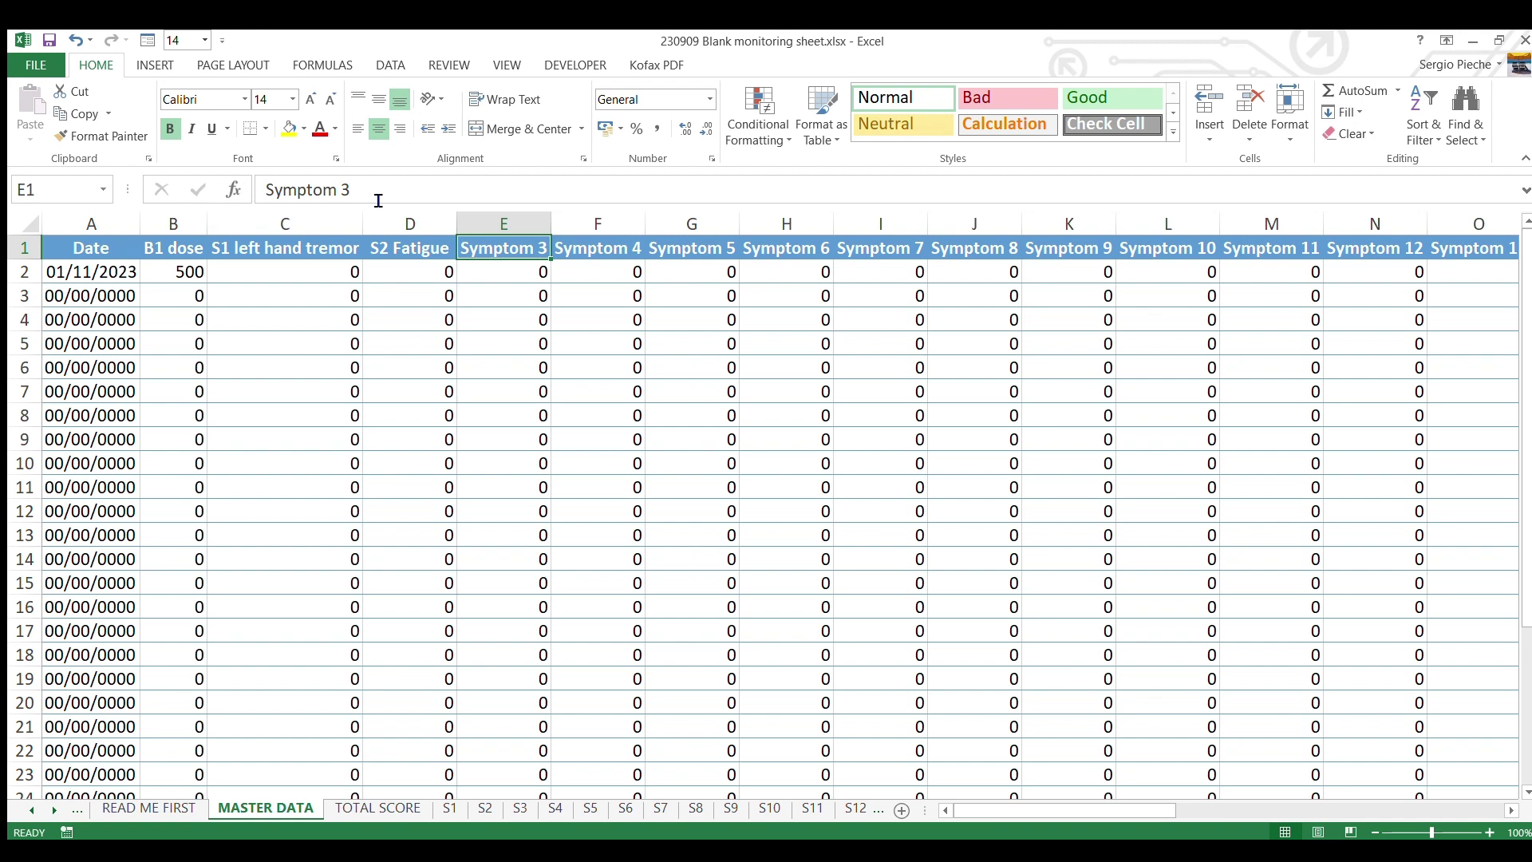
Rename the Symptom 3 header in E1 to 'S3 Walking difficulty'
click(378, 199)
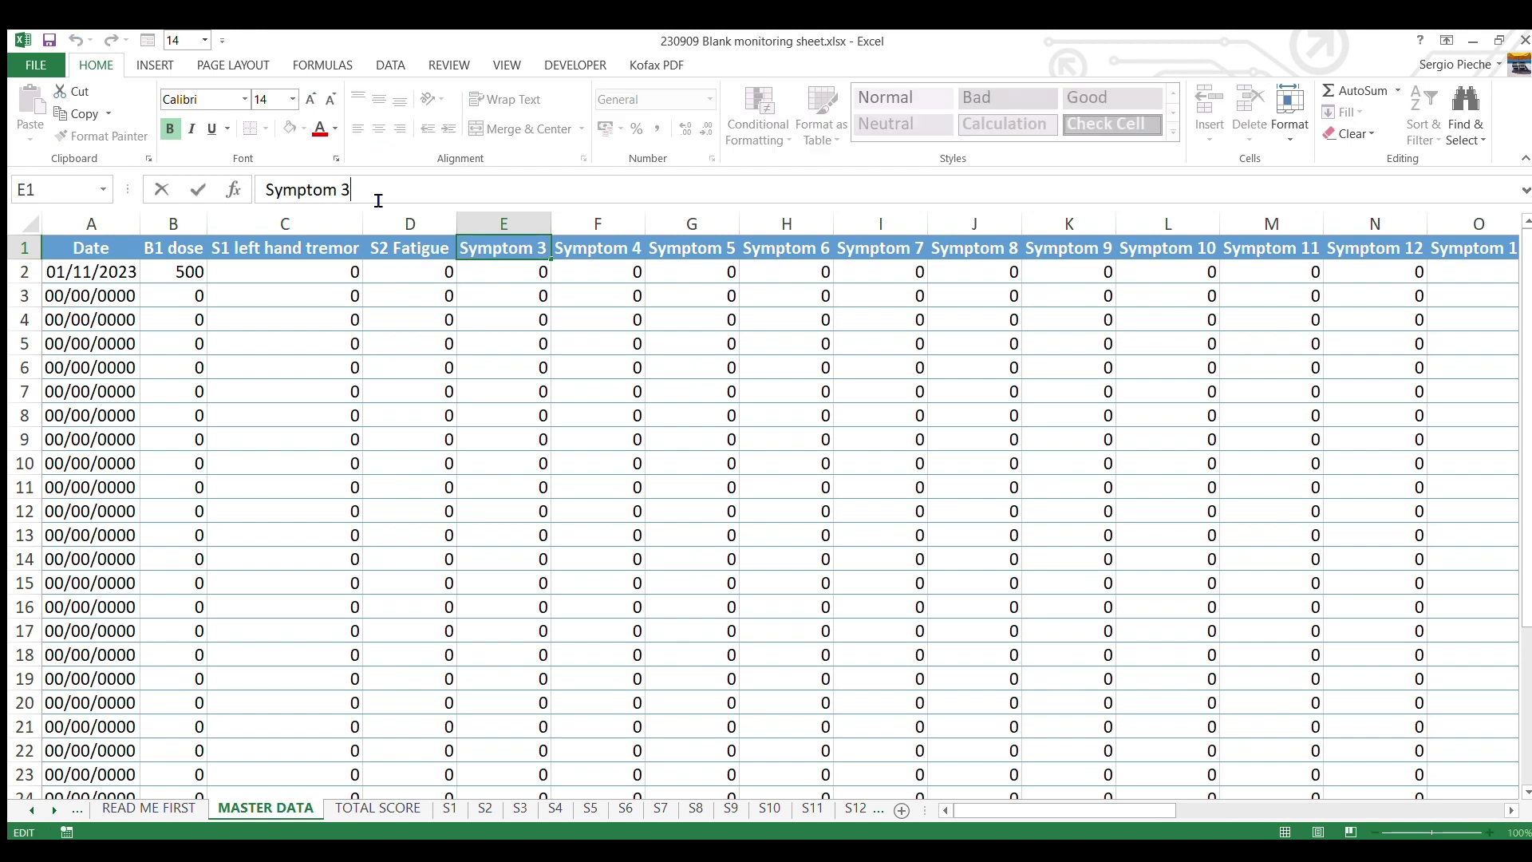
key(BackSpace)
key(BackSpace)
key(BackSpace)
key(BackSpace)
key(BackSpace)
key(BackSpace)
key(BackSpace)
key(BackSpace)
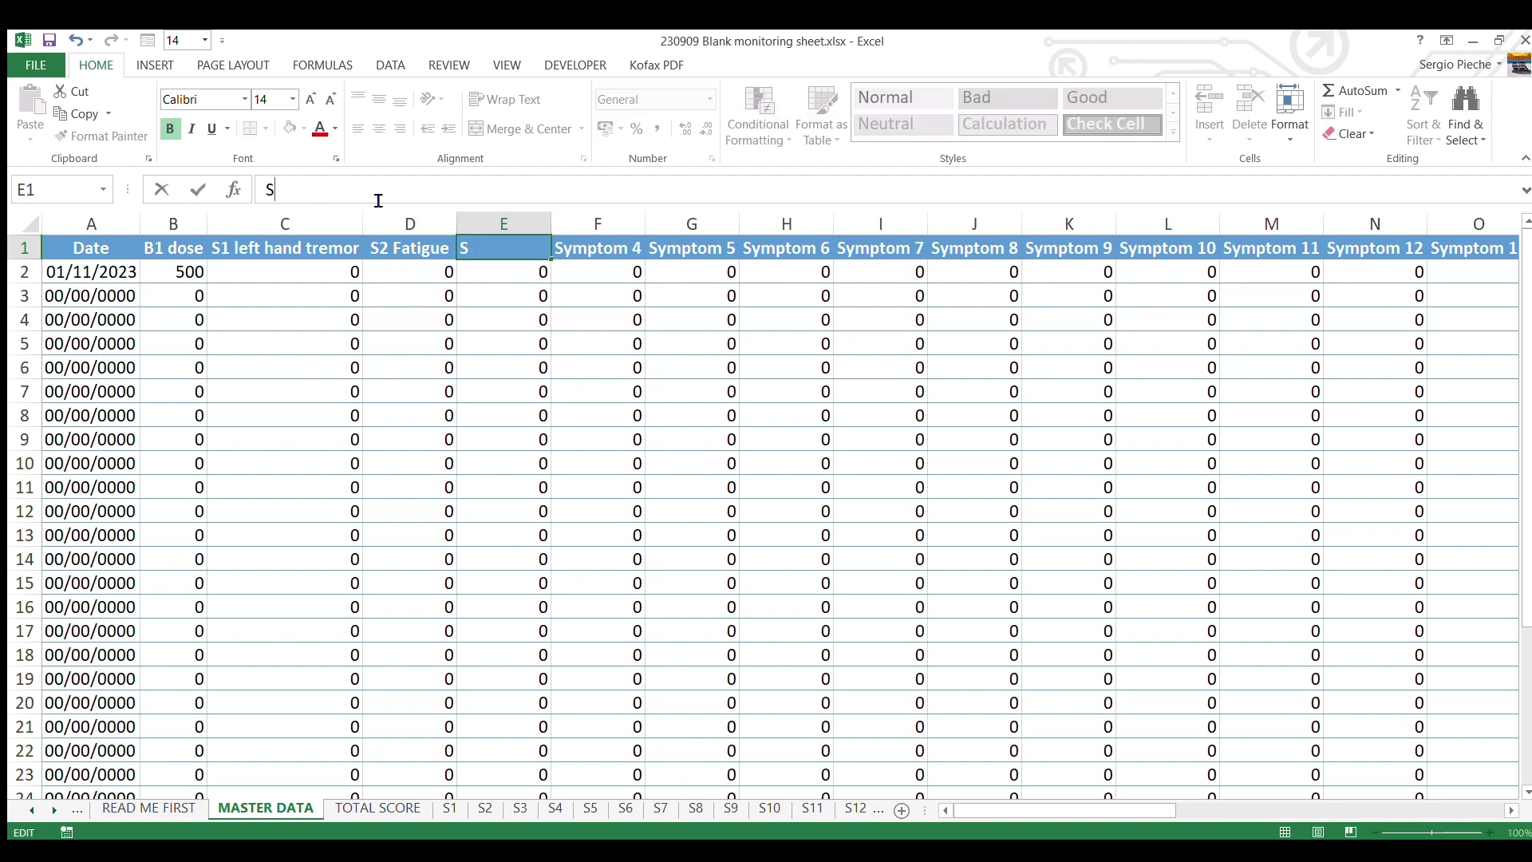
text(3 Walking dif)
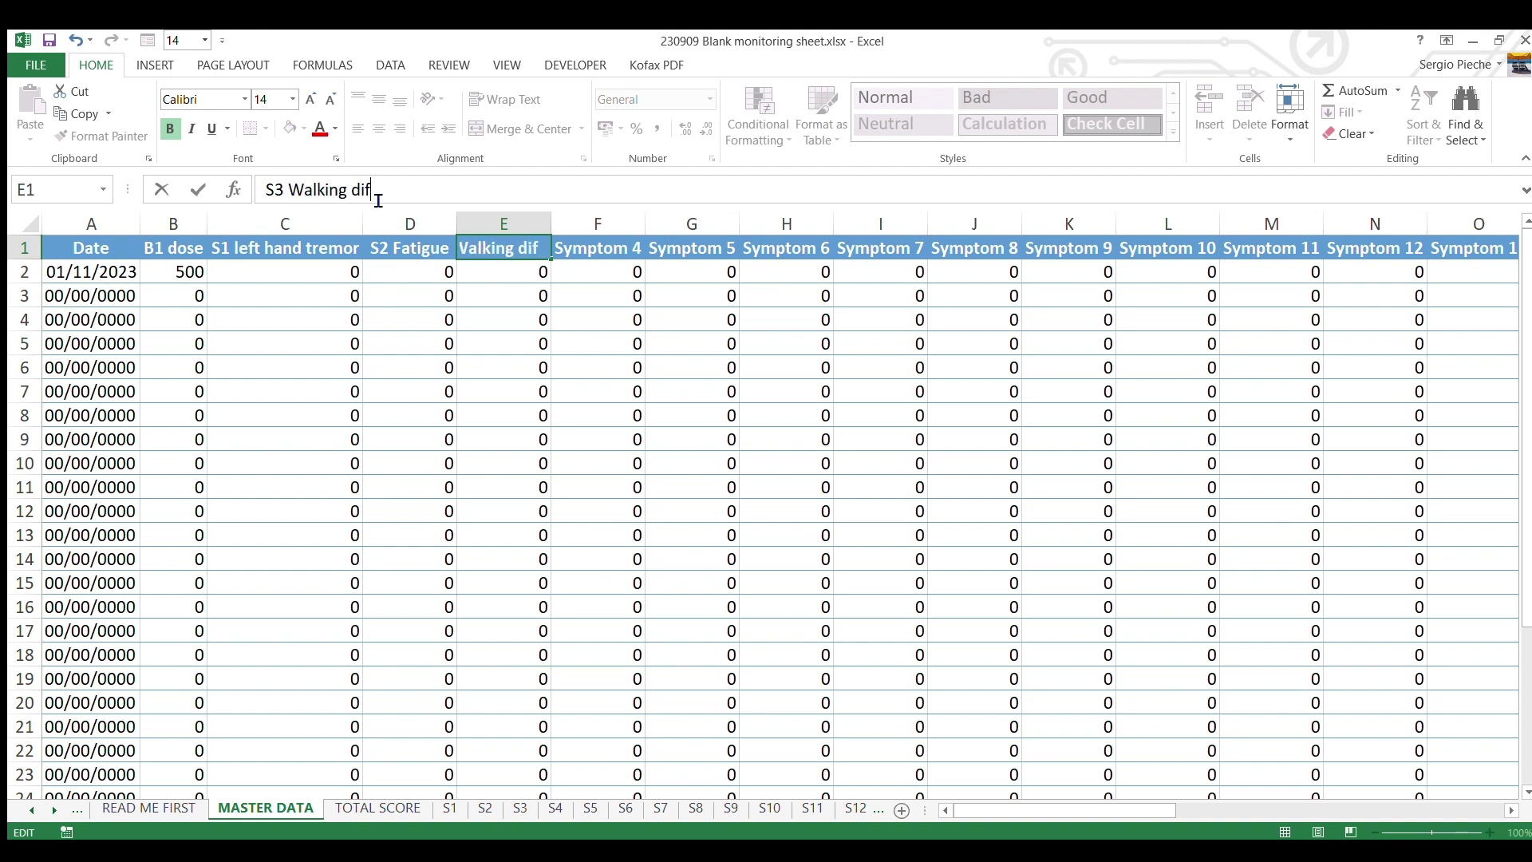
text(ficulty)
key(Return)
key(Left)
key(Left)
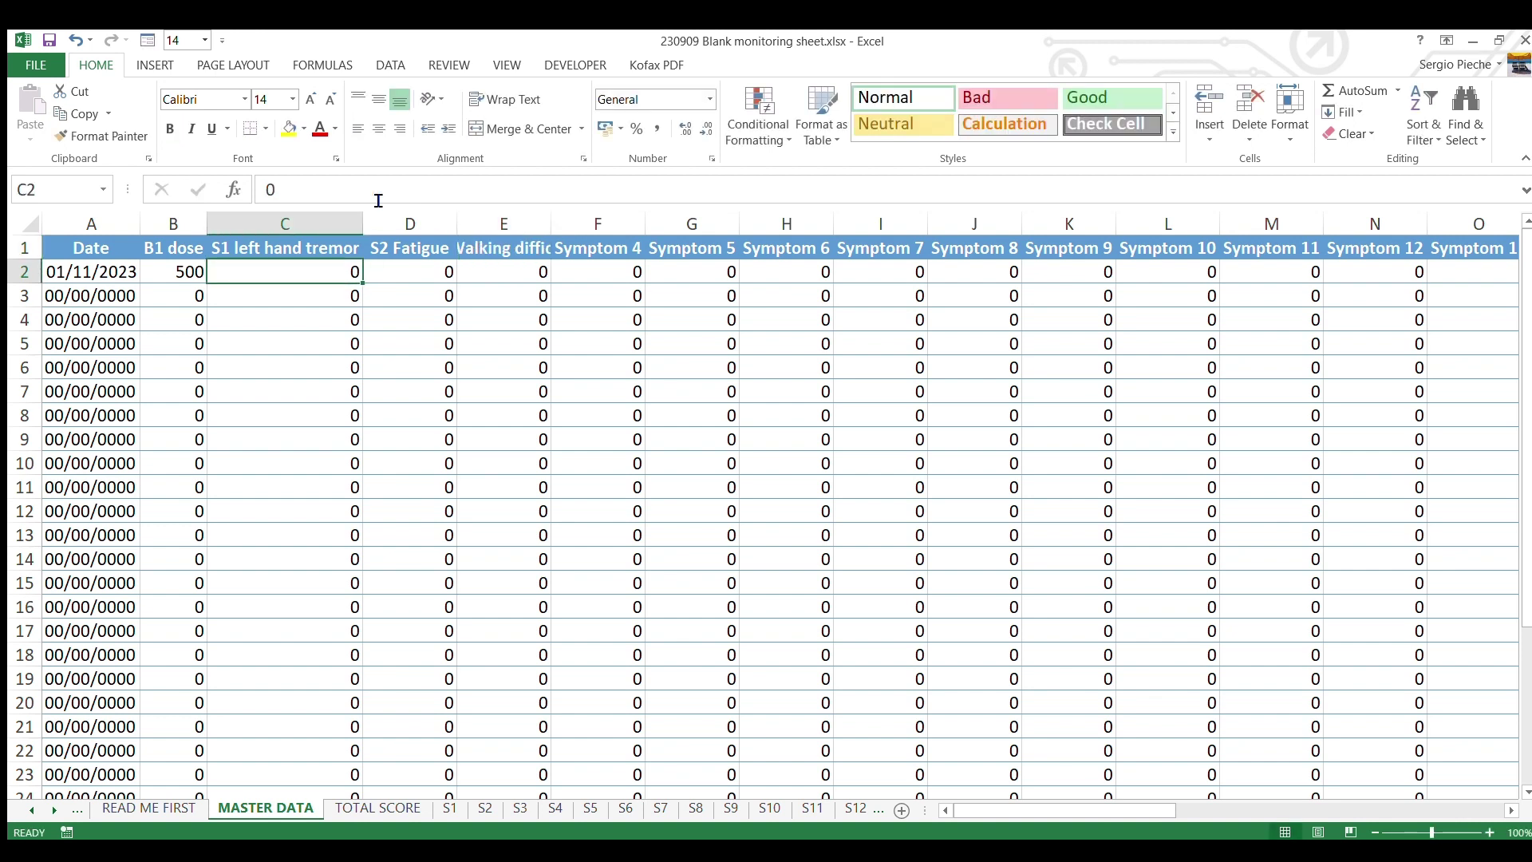
Score 01/11/2023 with left hand tremor 8 in C2 and fatigue 6 in D2
key(Left)
key(Right)
text(8)
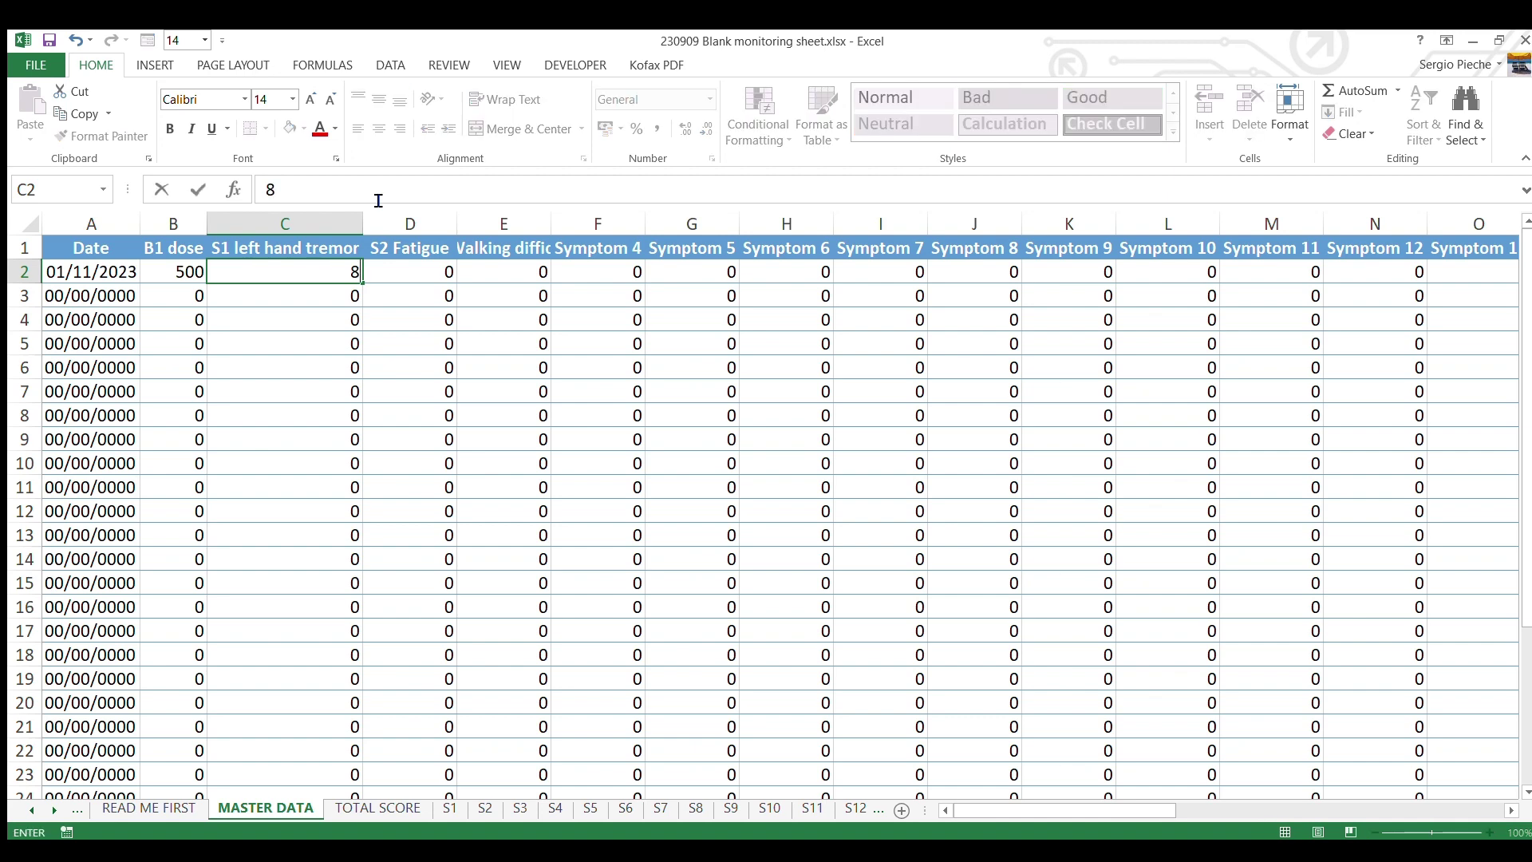
key(Tab)
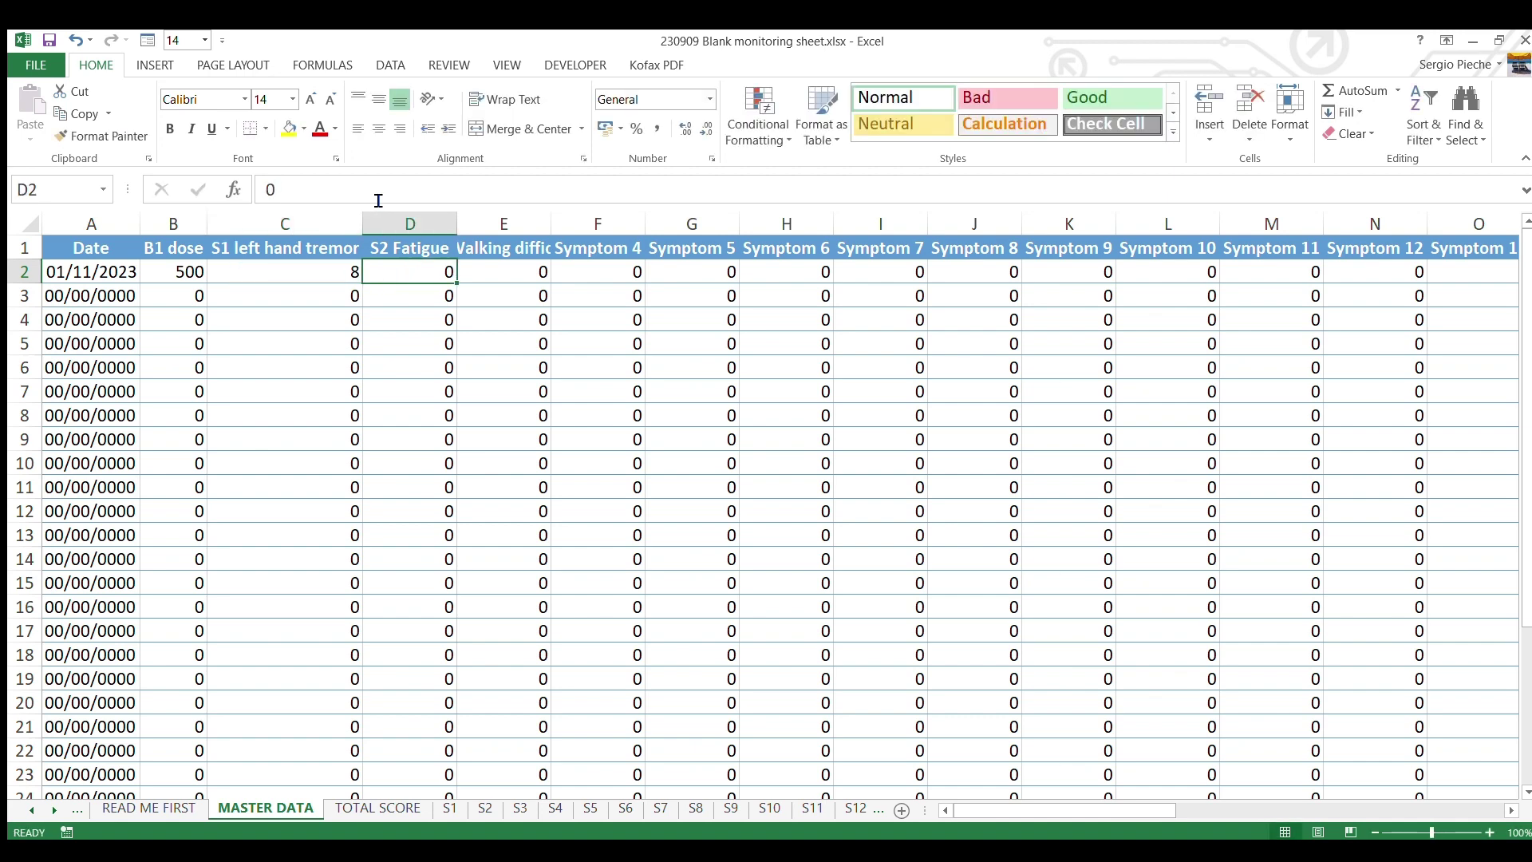
text(6)
key(Tab)
key(Tab)
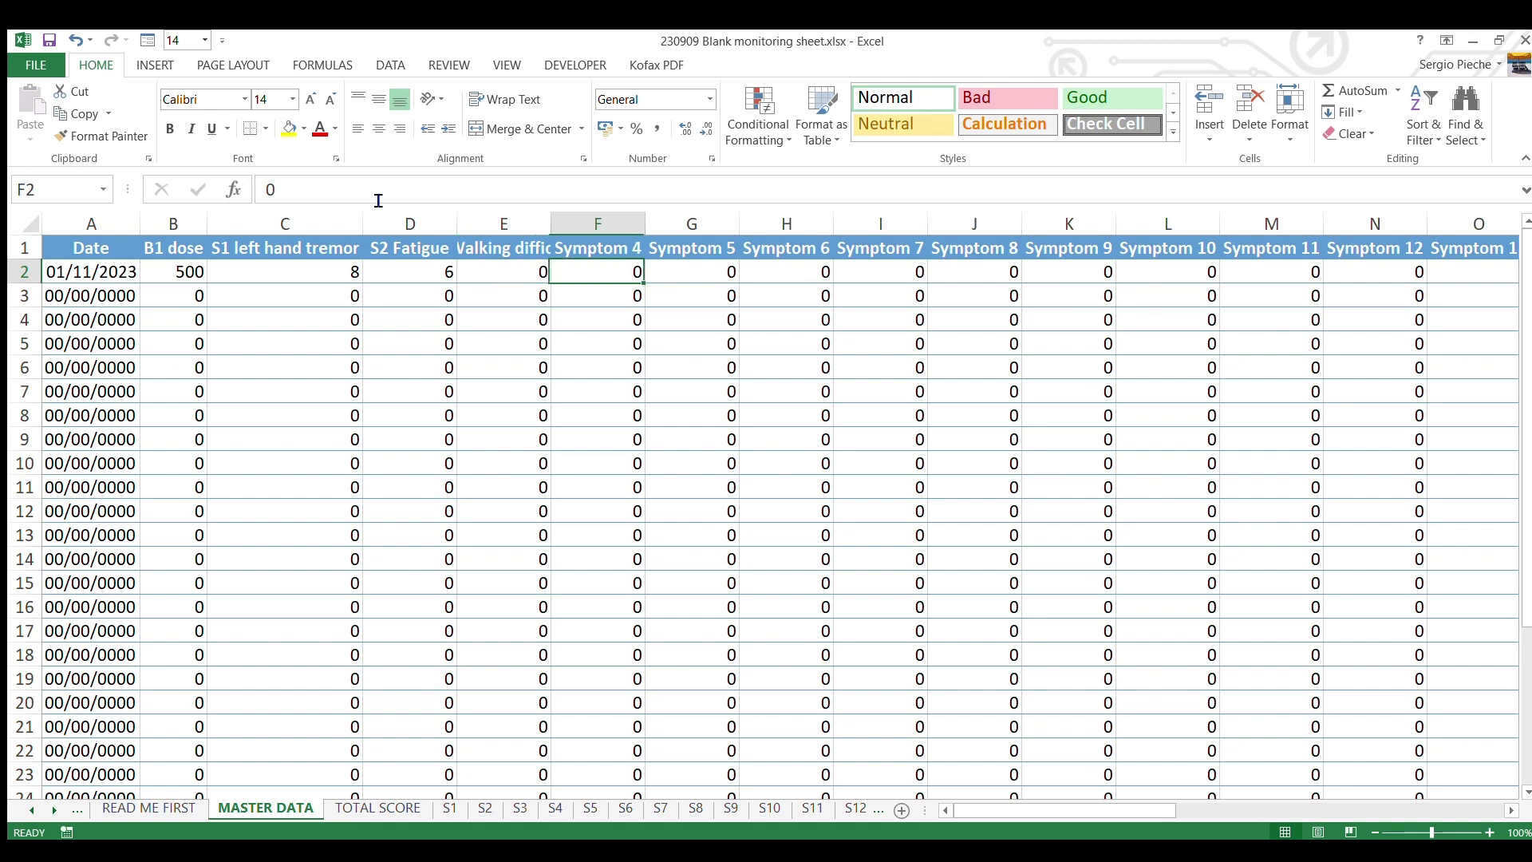
key(shift+Tab)
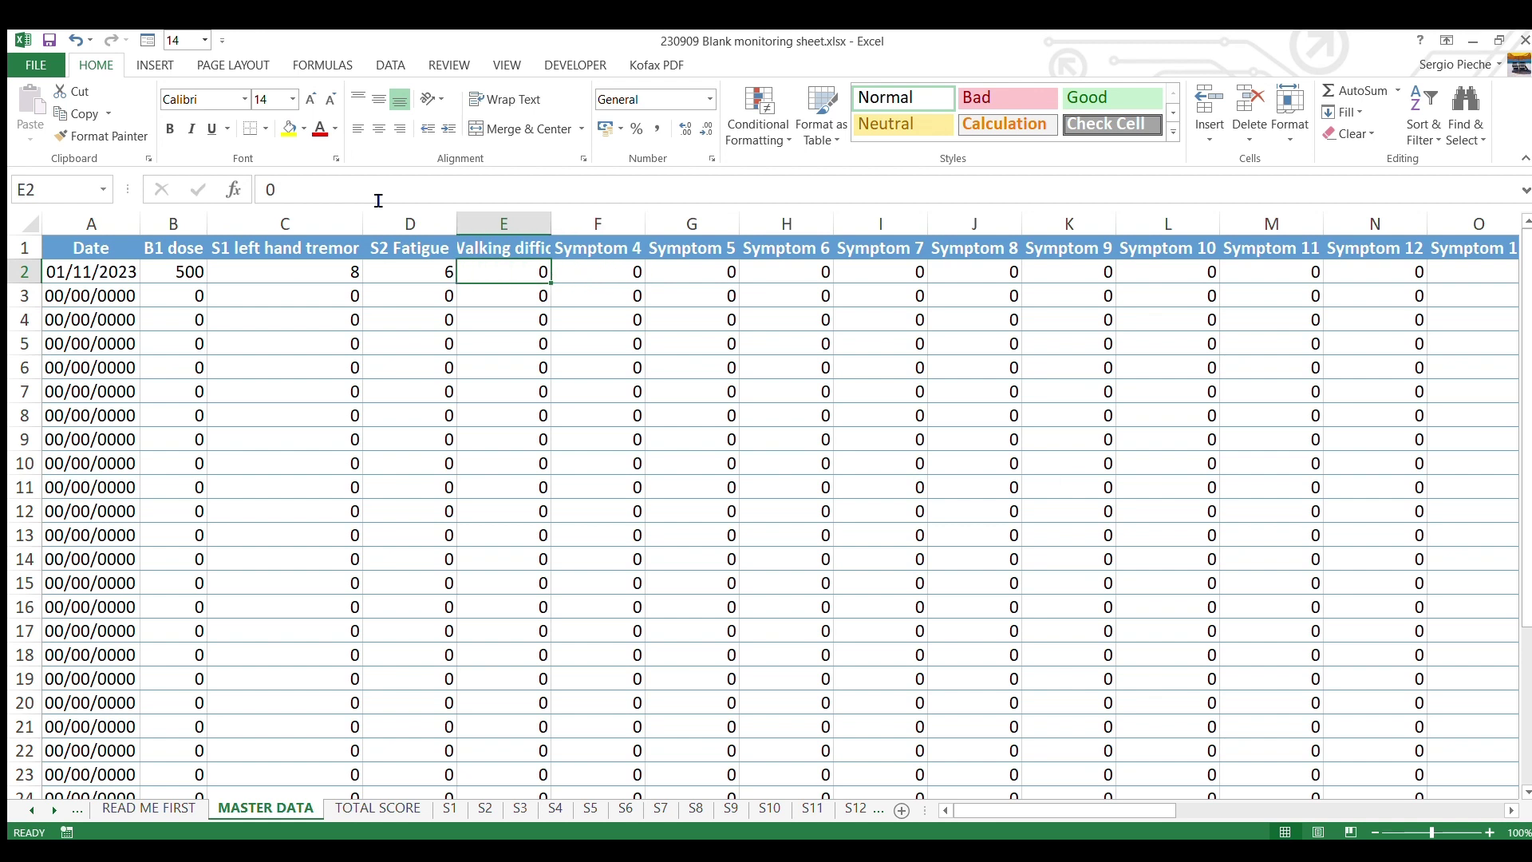
Record a walking difficulty score of 6 in E2
text(6)
key(Return)
key(Left)
key(Left)
key(Left)
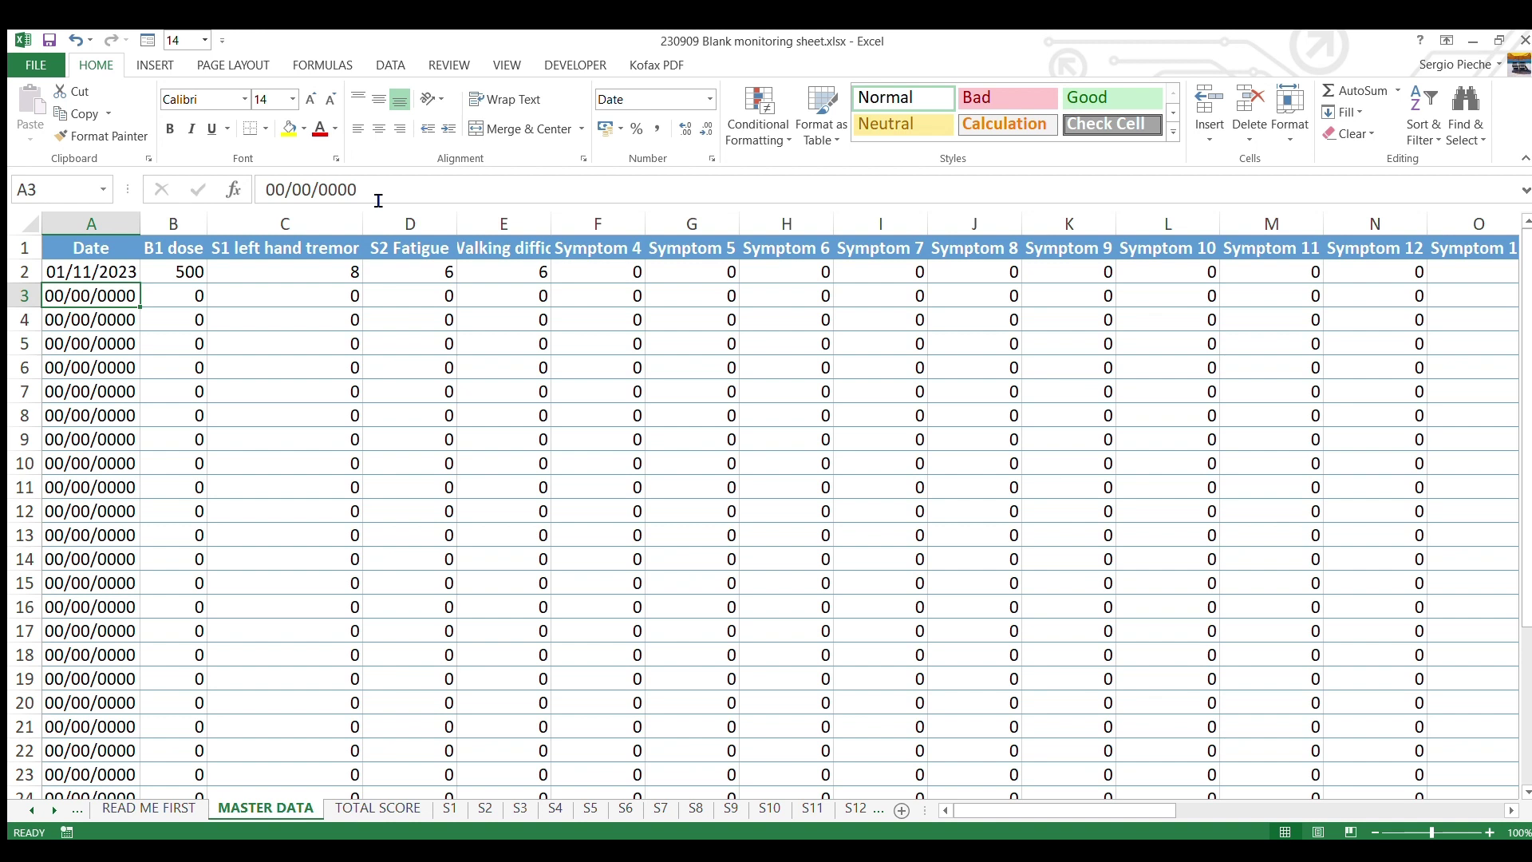
Add row 3: date 02/11/2023, B1 dose 500, scores 7, 5 and 4
text(02/)
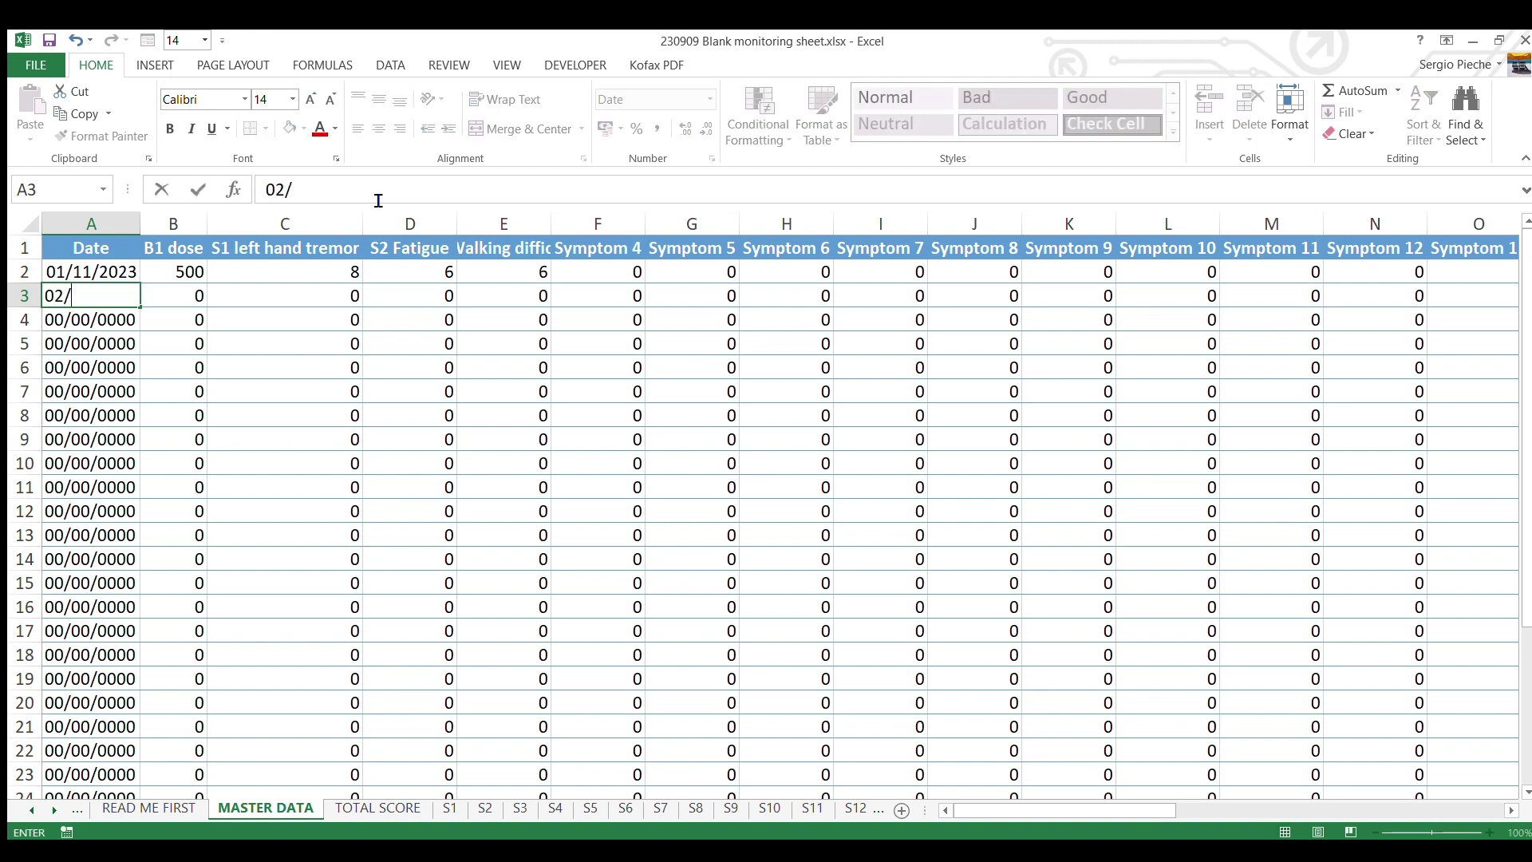
text(11/2023)
key(Tab)
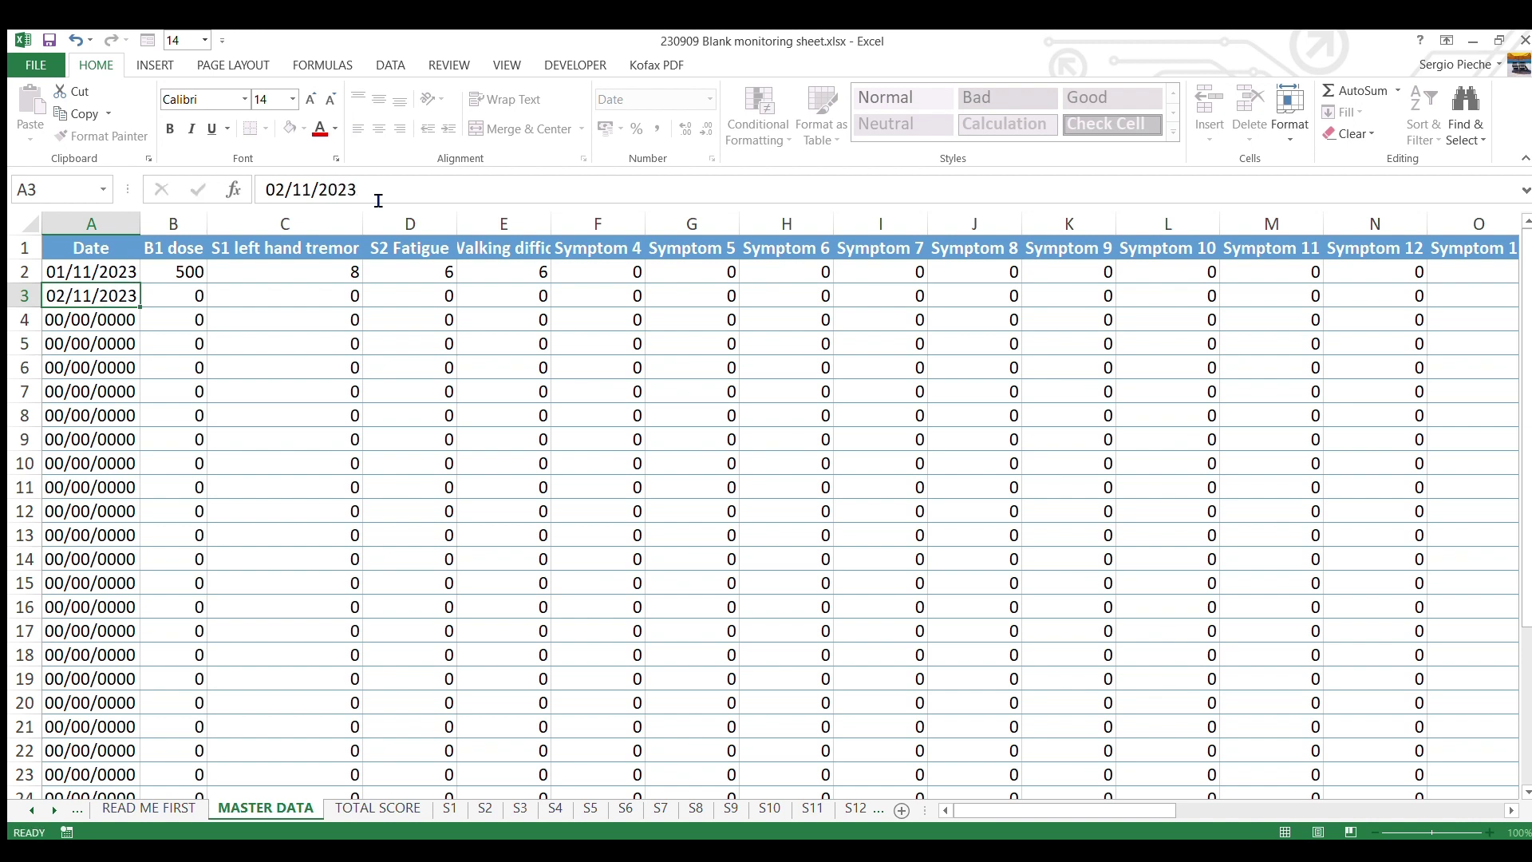
text(500)
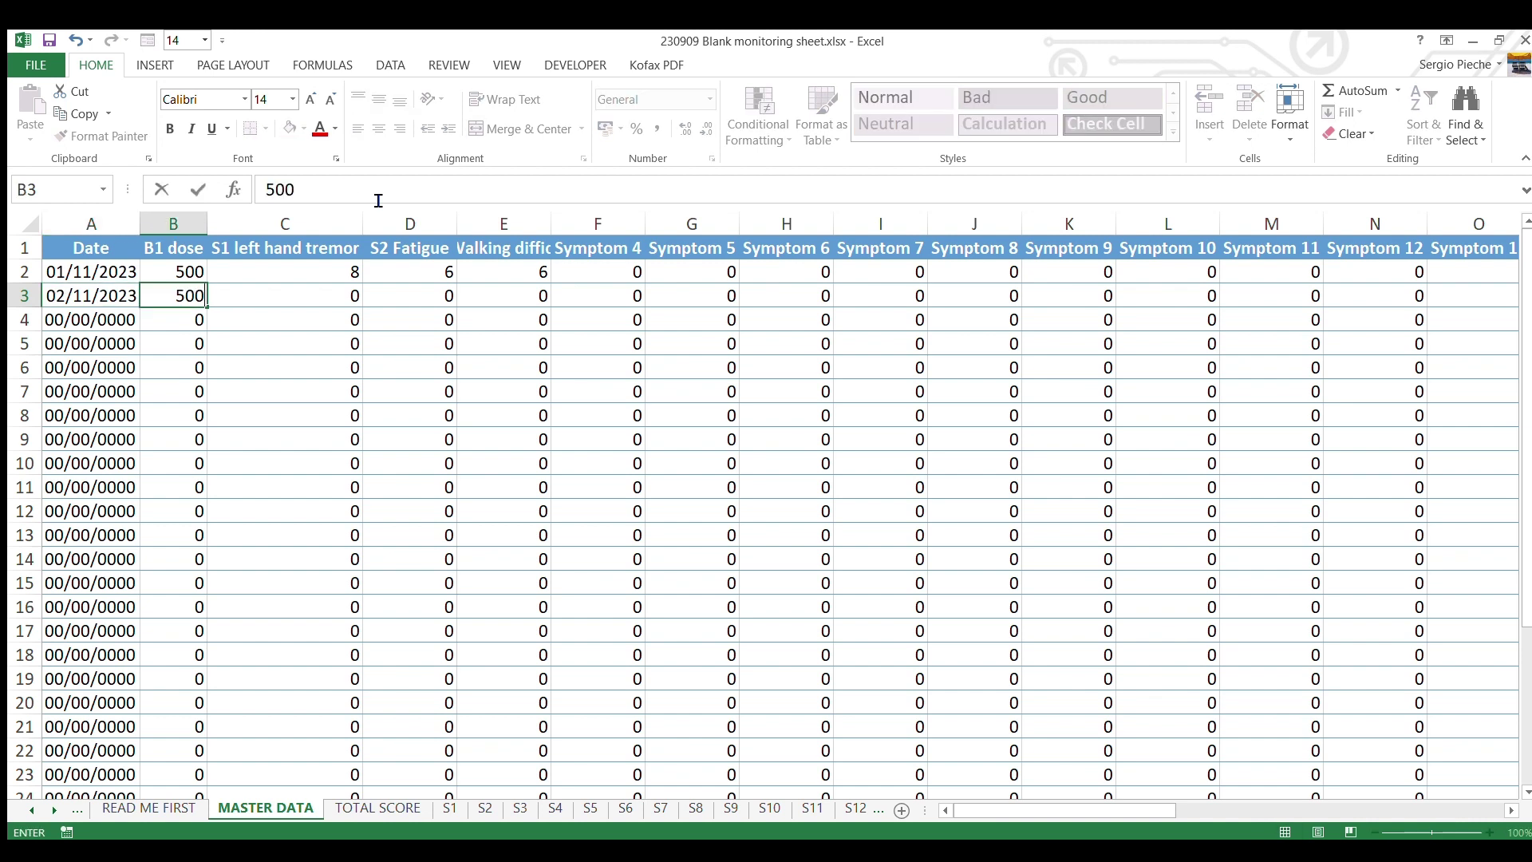
key(Tab)
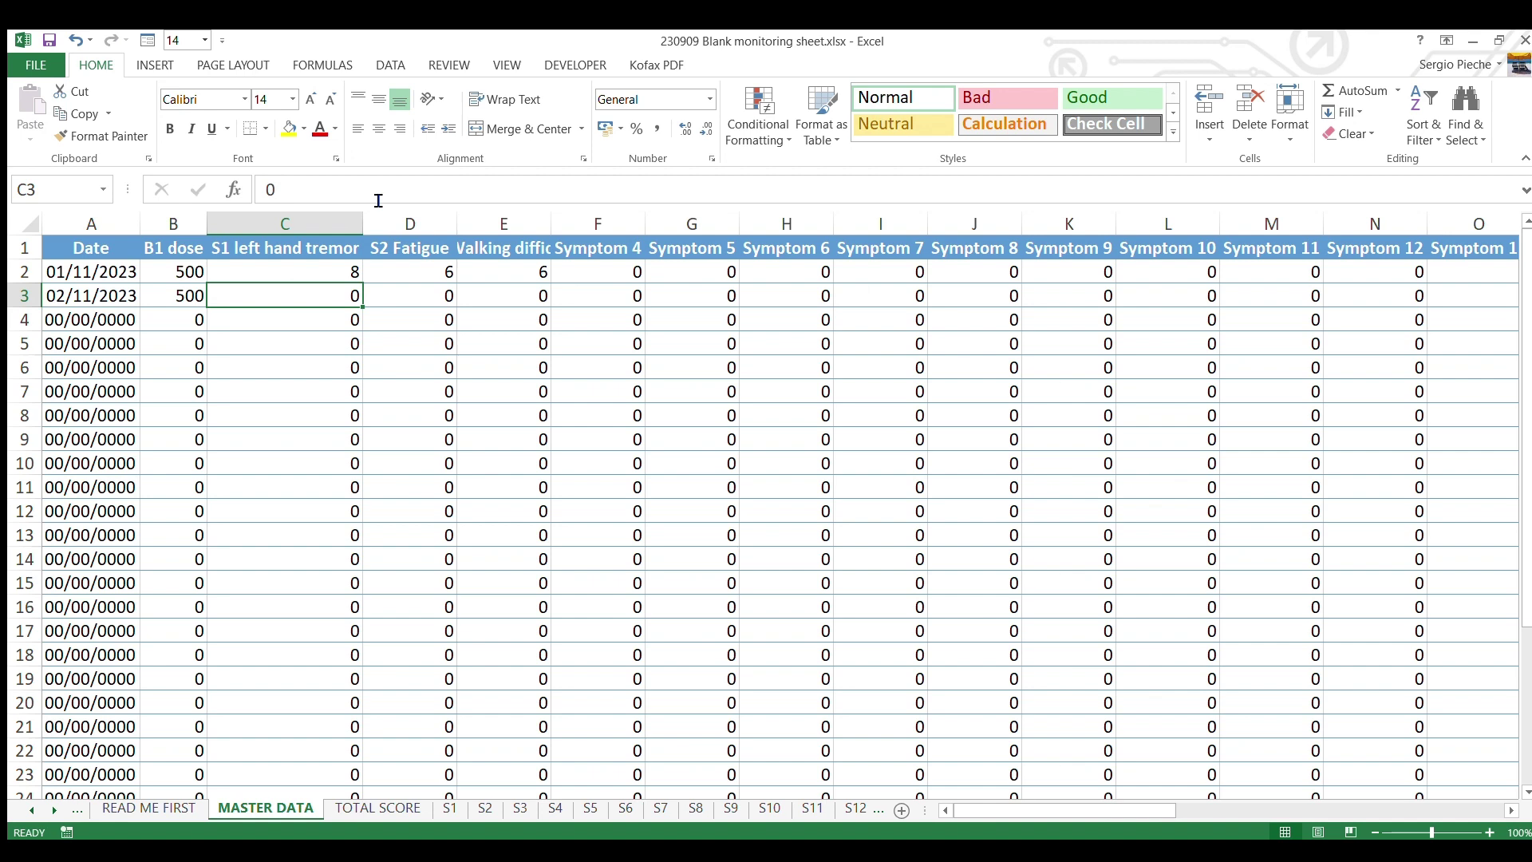
text(7)
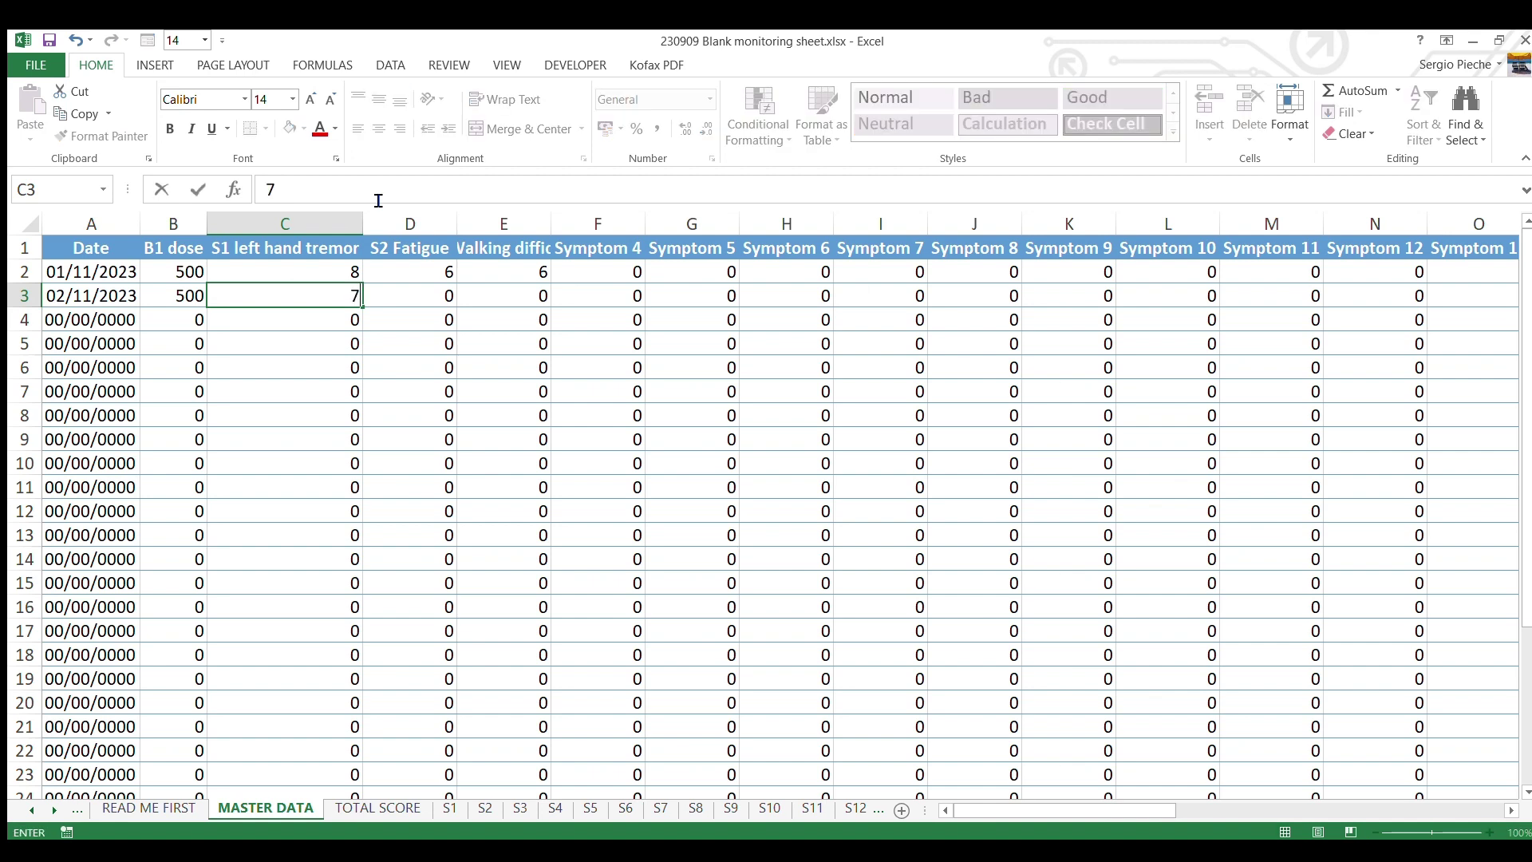
key(Tab)
text(5)
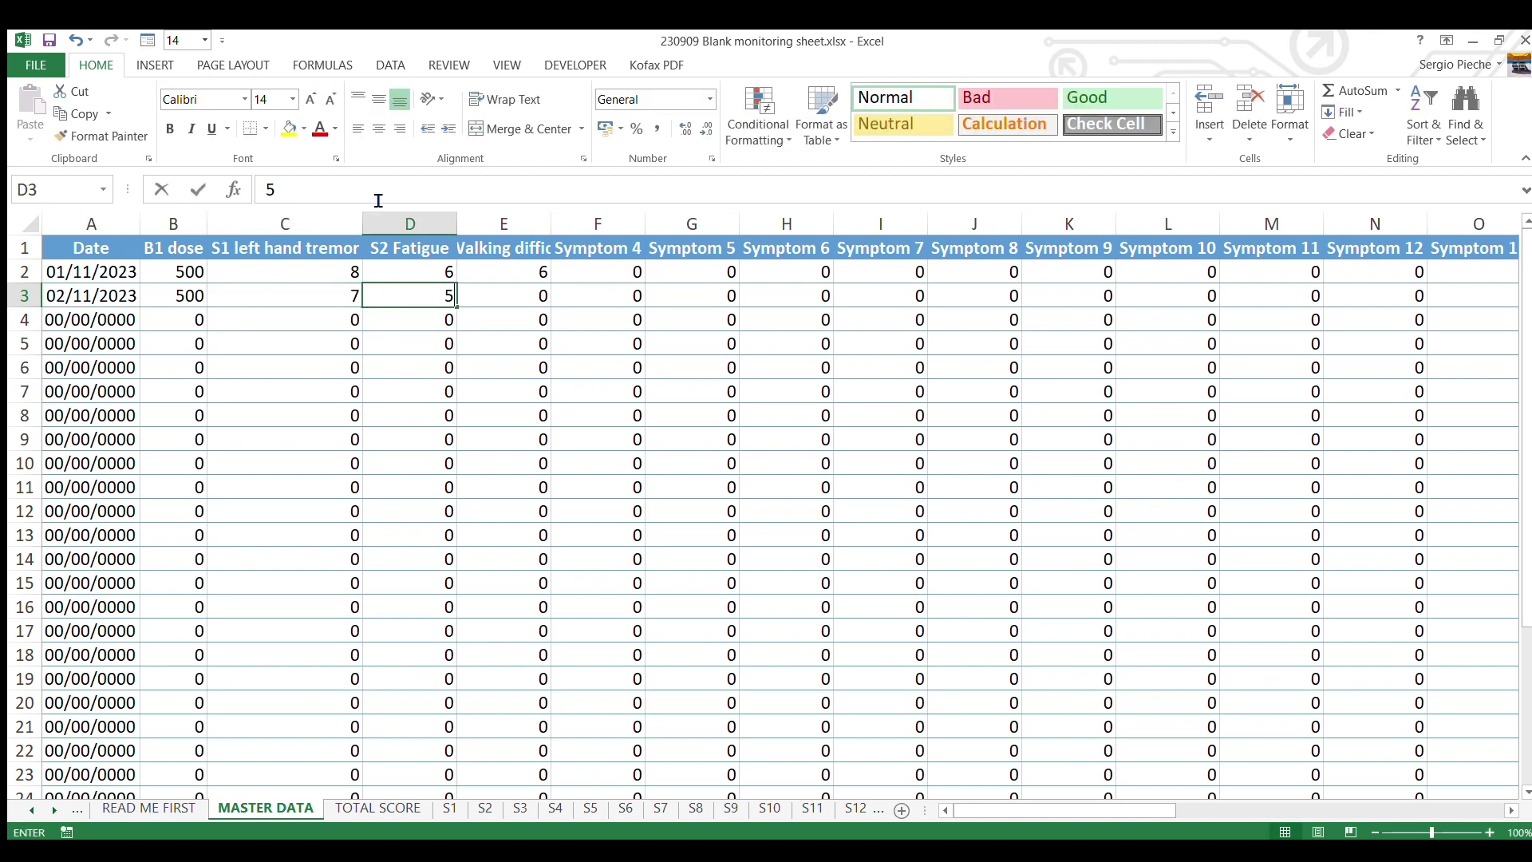
key(Tab)
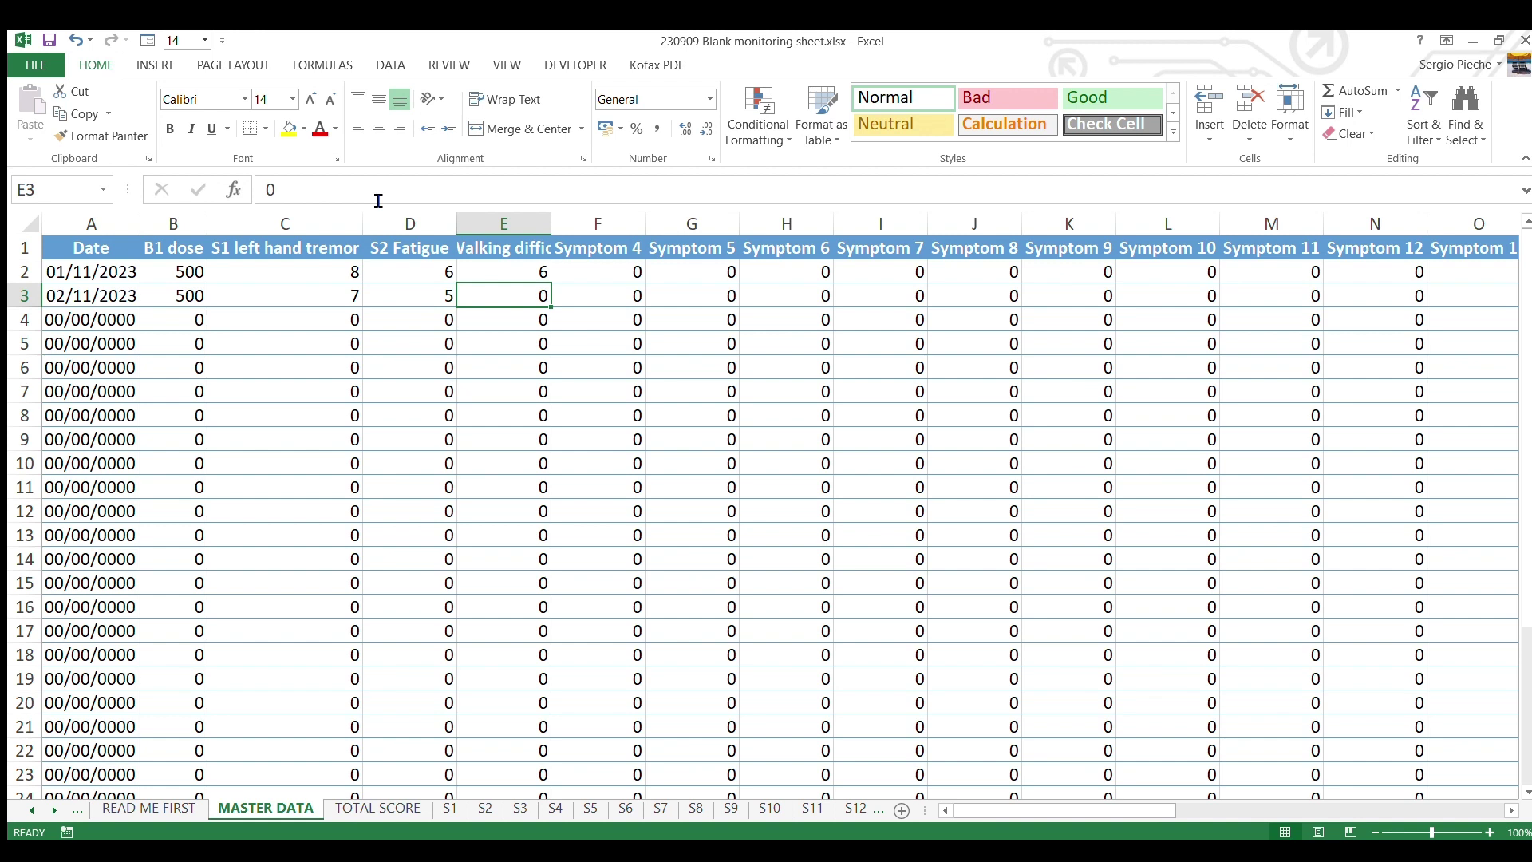
text(4)
key(Tab)
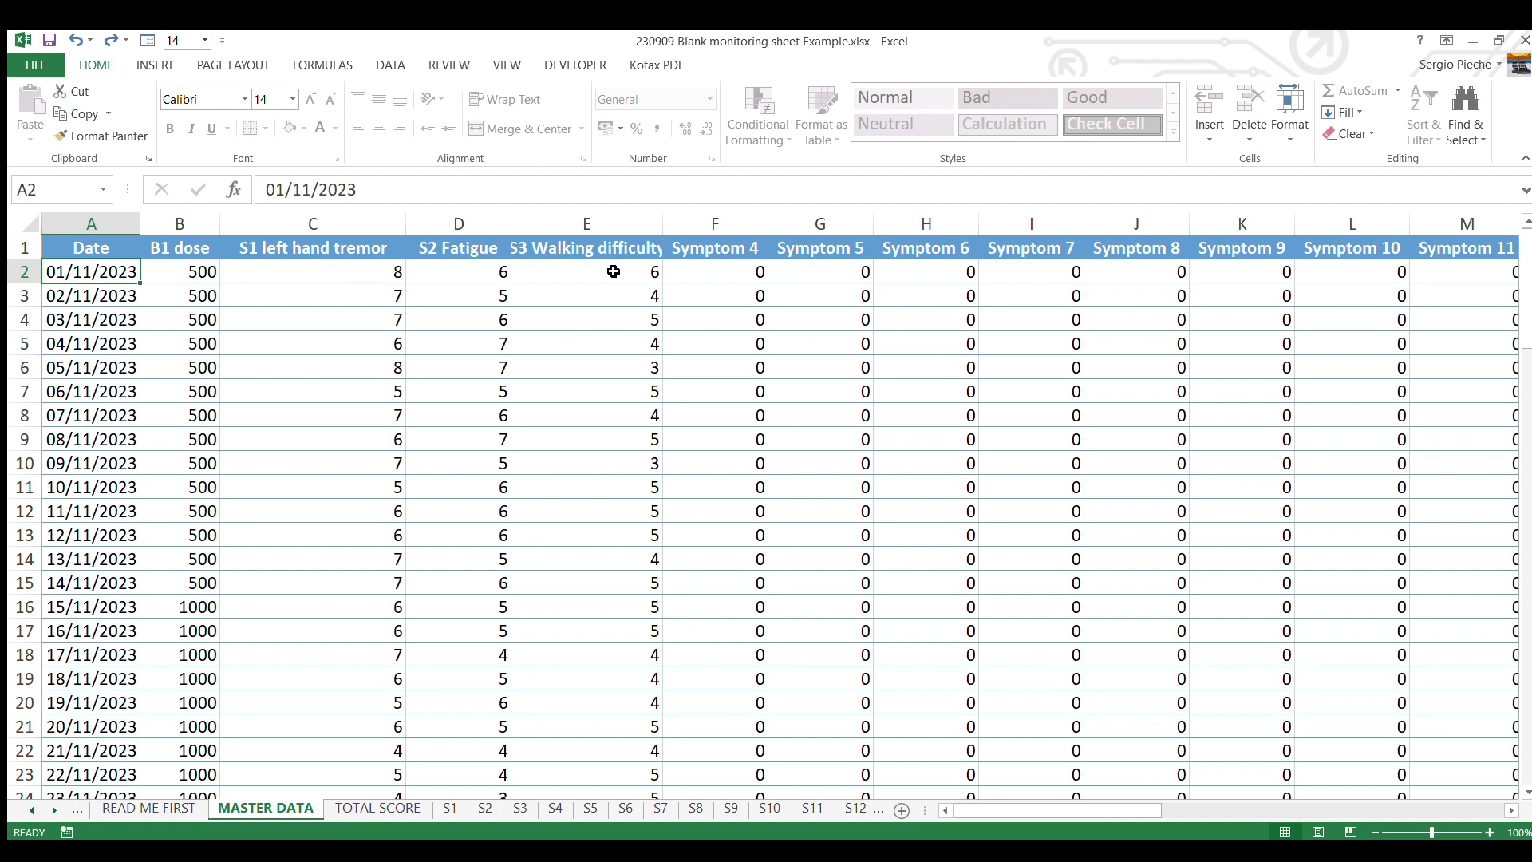
Scroll down through the month of MASTER DATA entries and back to the top
scroll(629, 677, down, 3)
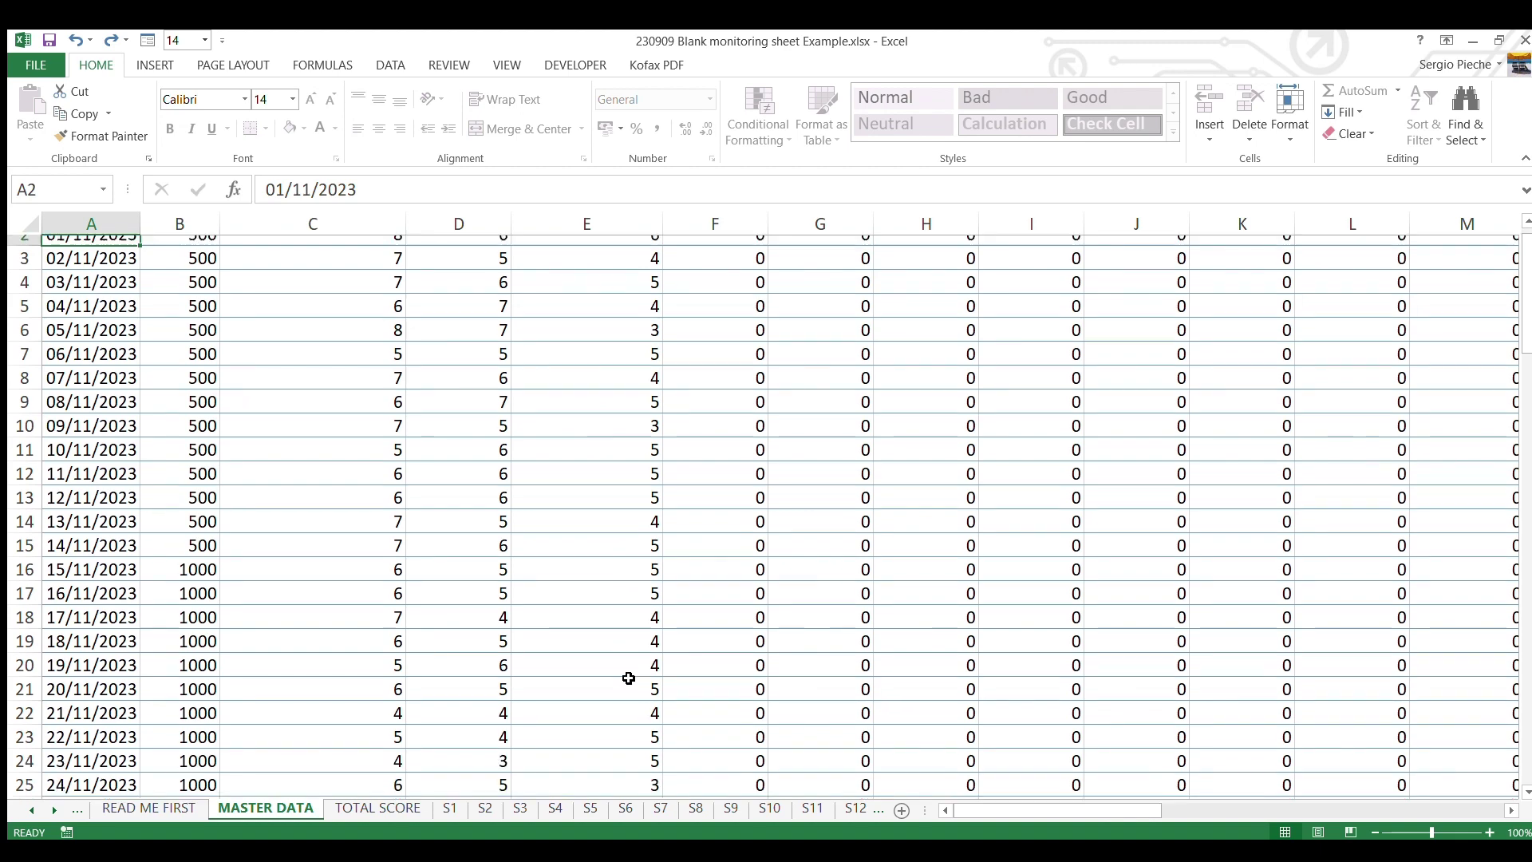
scroll(627, 675, down, 3)
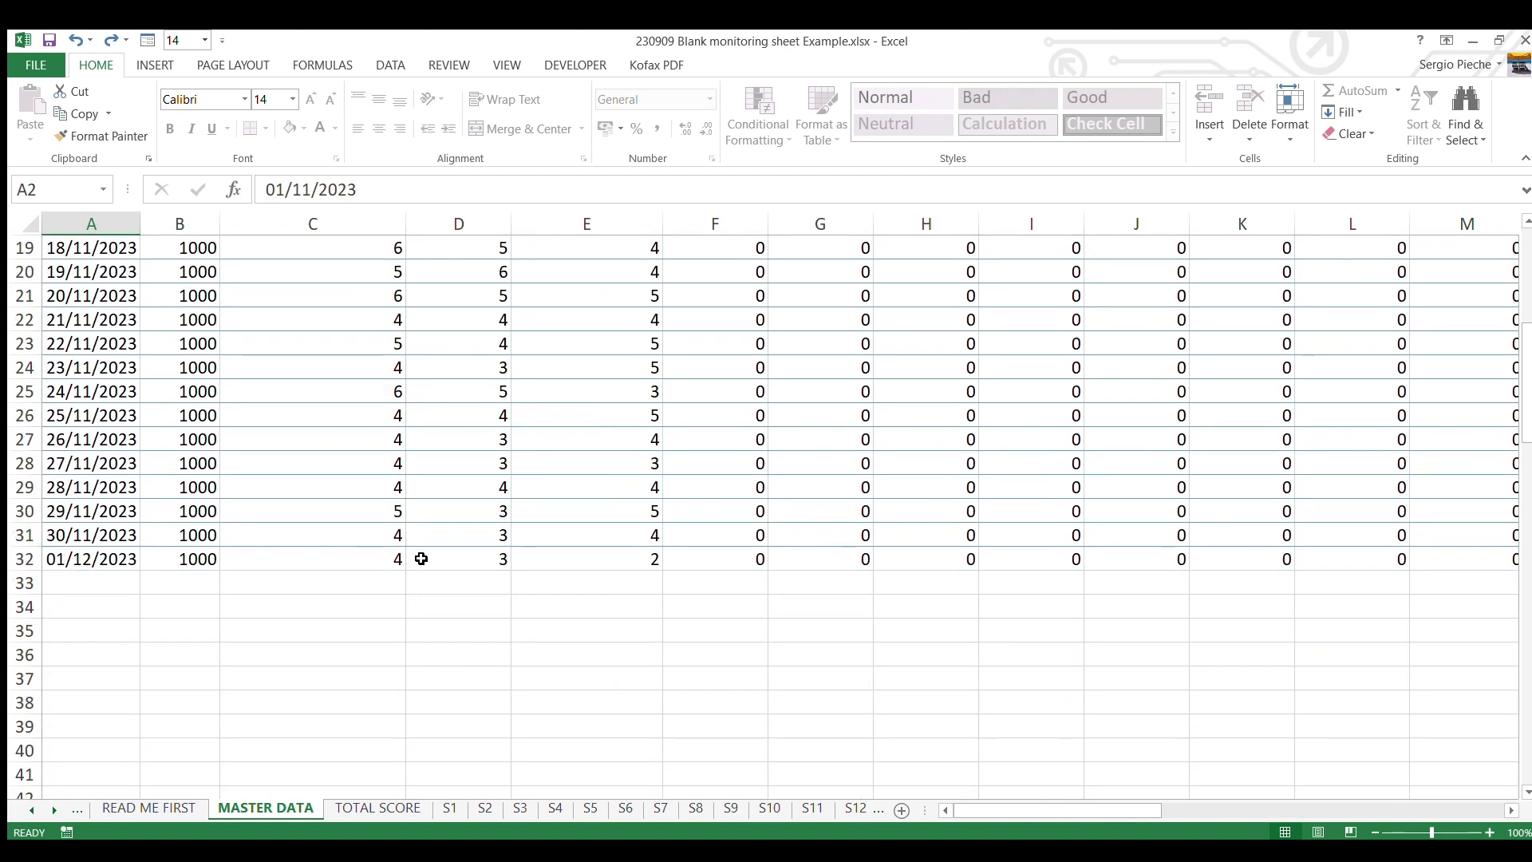
scroll(424, 497, up, 4)
scroll(424, 496, up, 2)
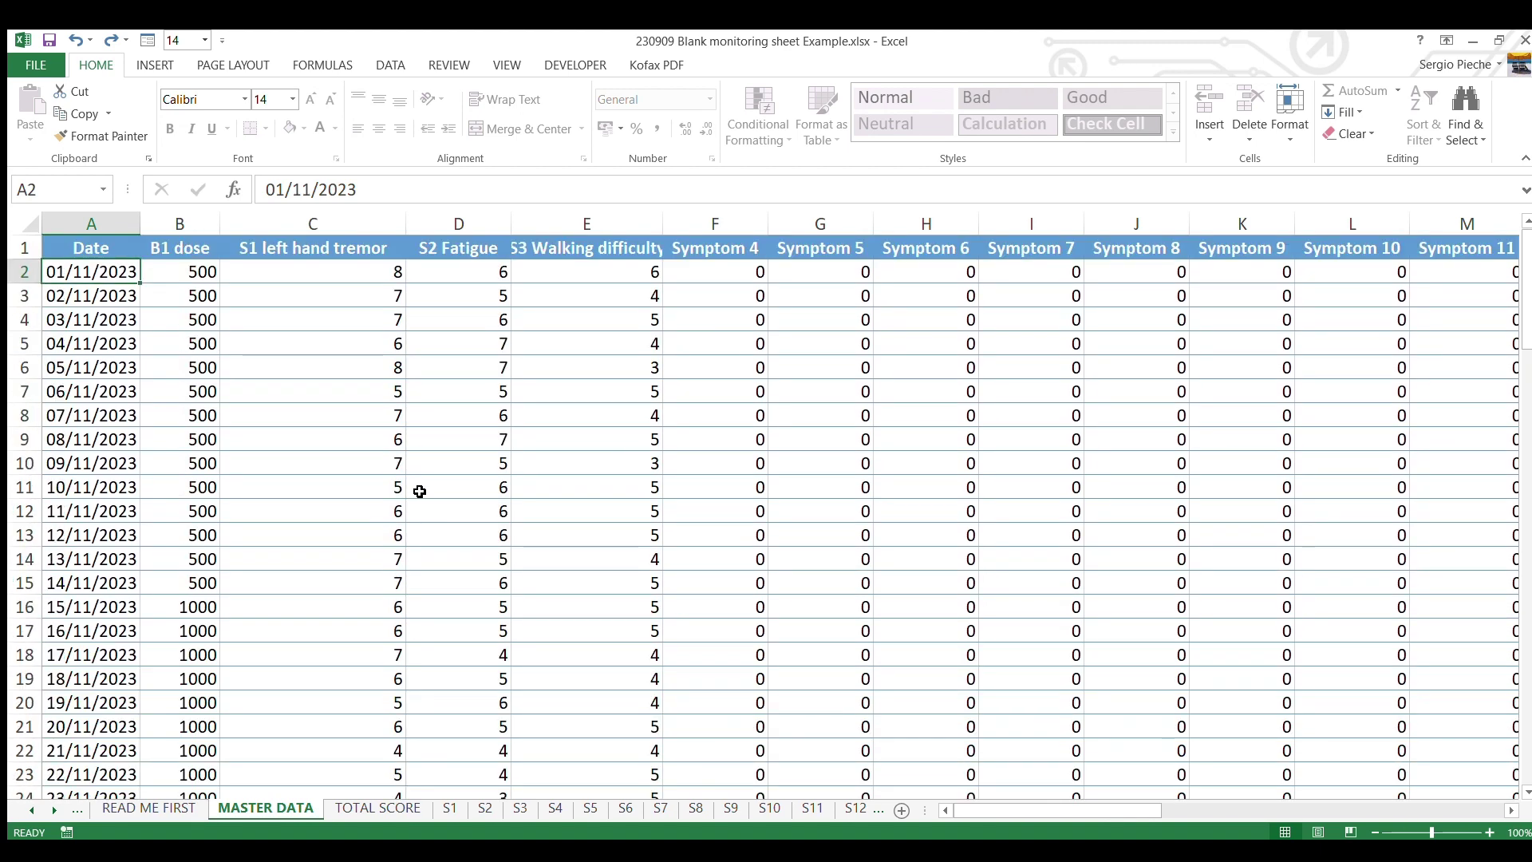
Open the S1 left hand tremor chart sheet
click(449, 810)
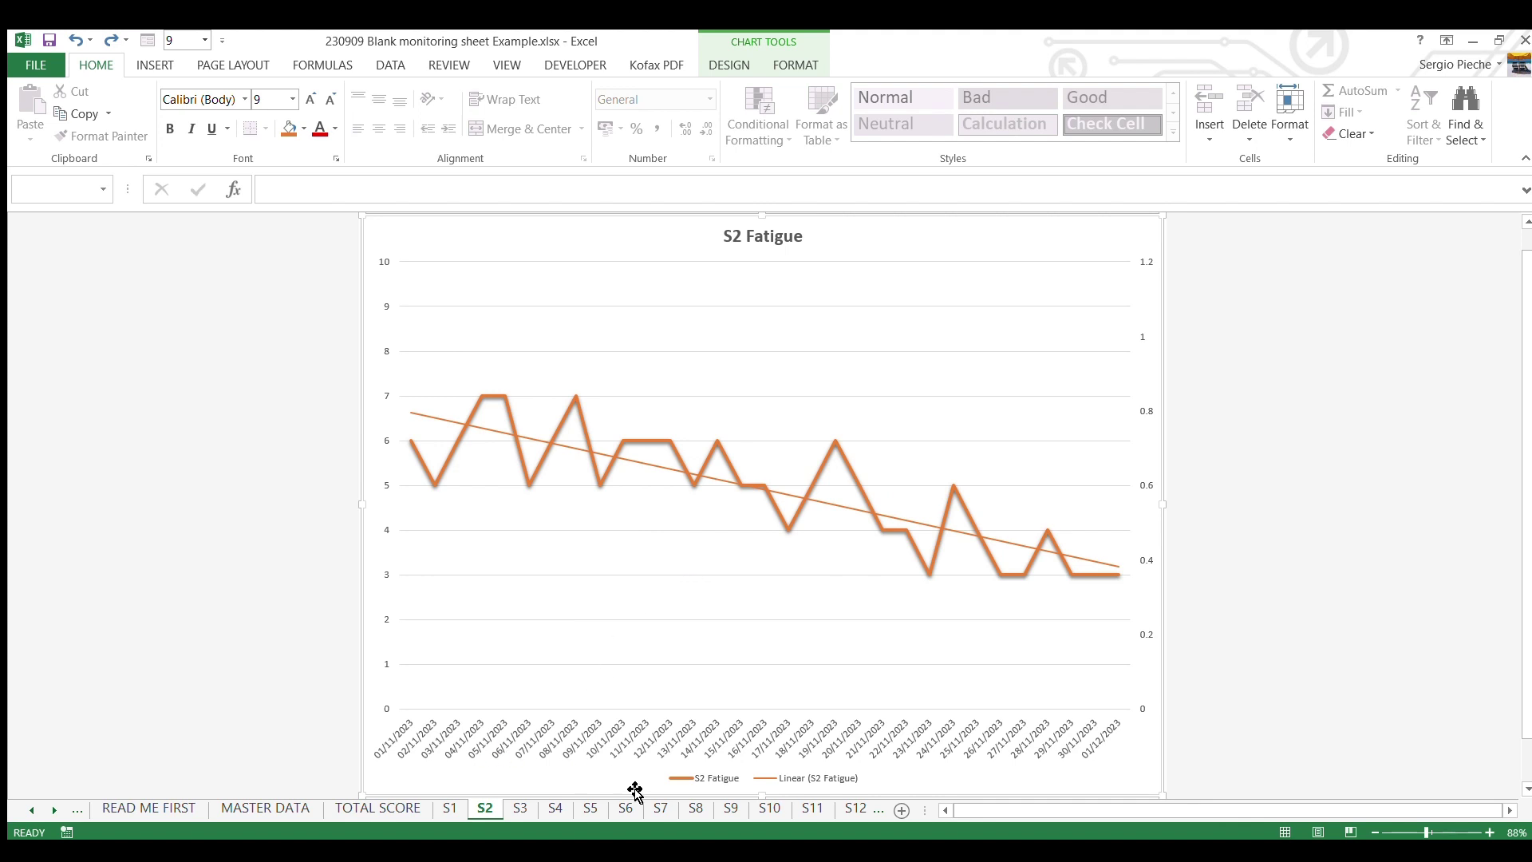
Open the S3 Walking difficulty chart sheet
click(519, 809)
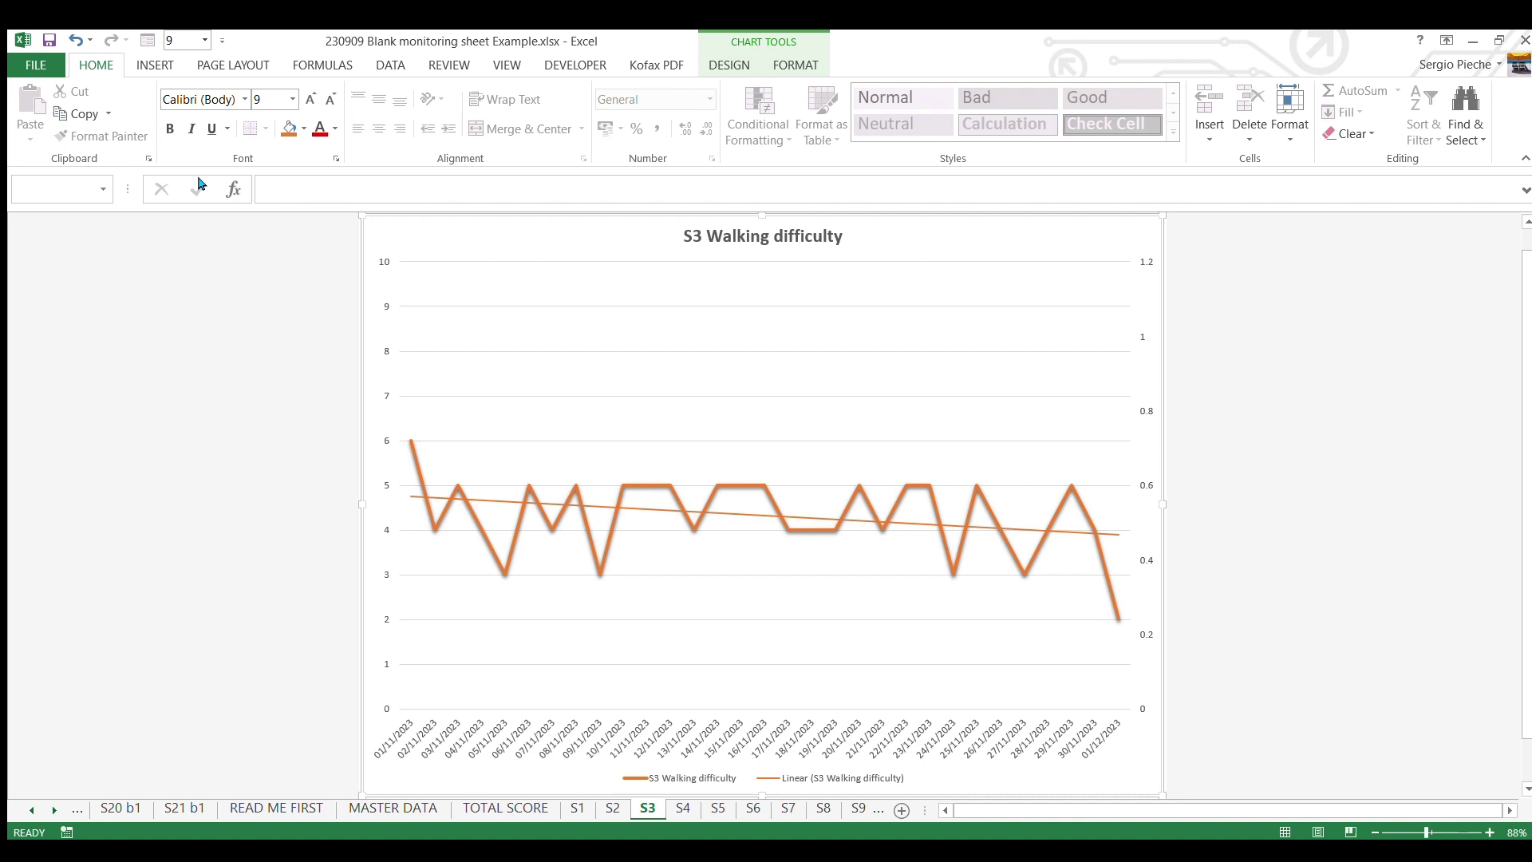
View the TOTAL SCORE chart, then switch back to the MASTER DATA sheet with Ctrl+Page Up
click(467, 811)
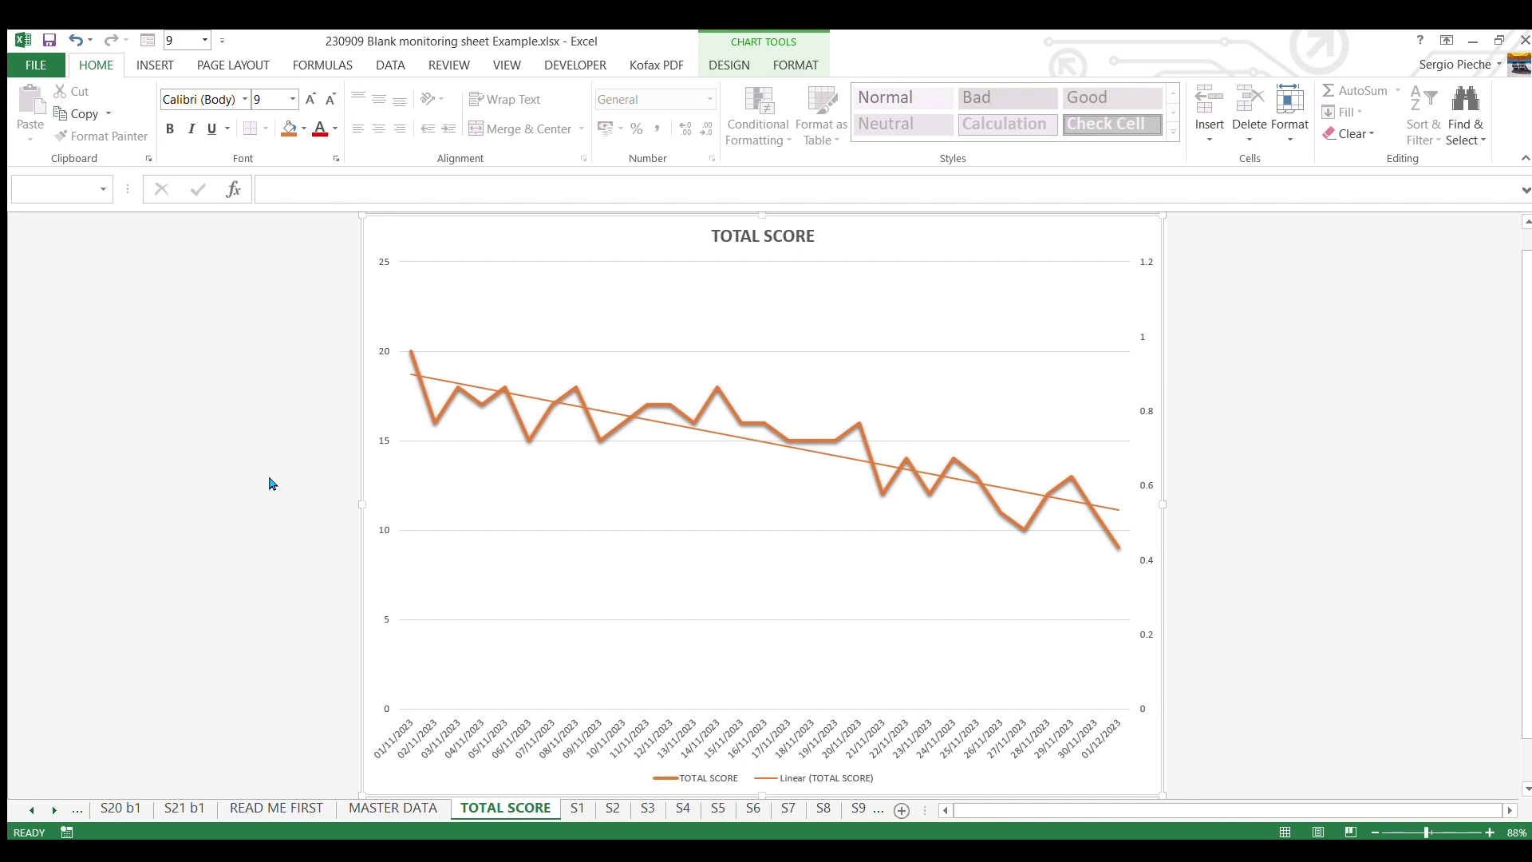
key(ctrl+Page_Up)
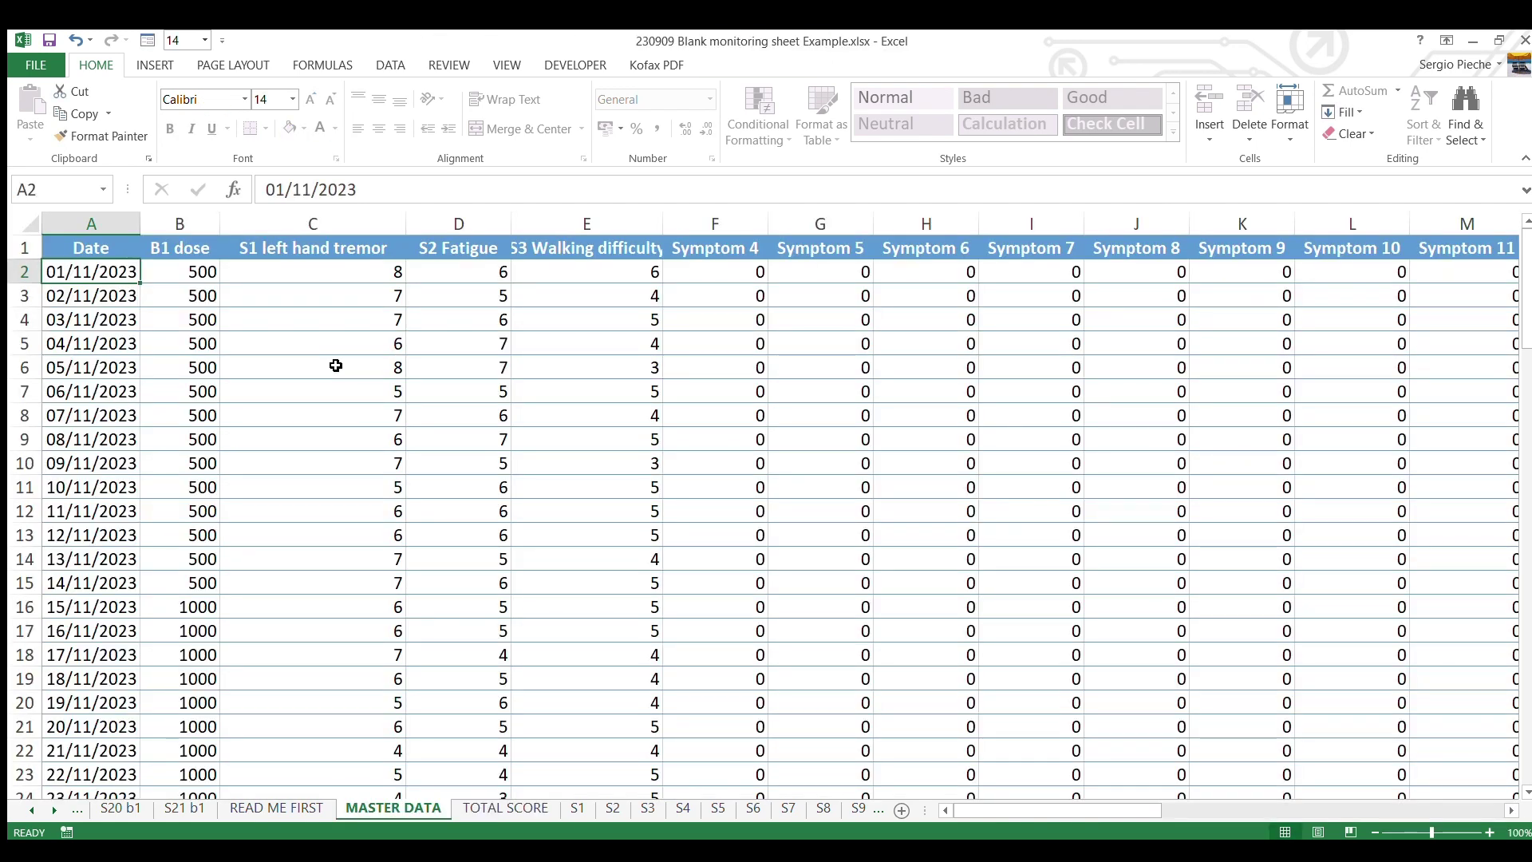
Scroll the sheet tabs left and open the S1 b1 tremor-versus-dose chart
click(28, 812)
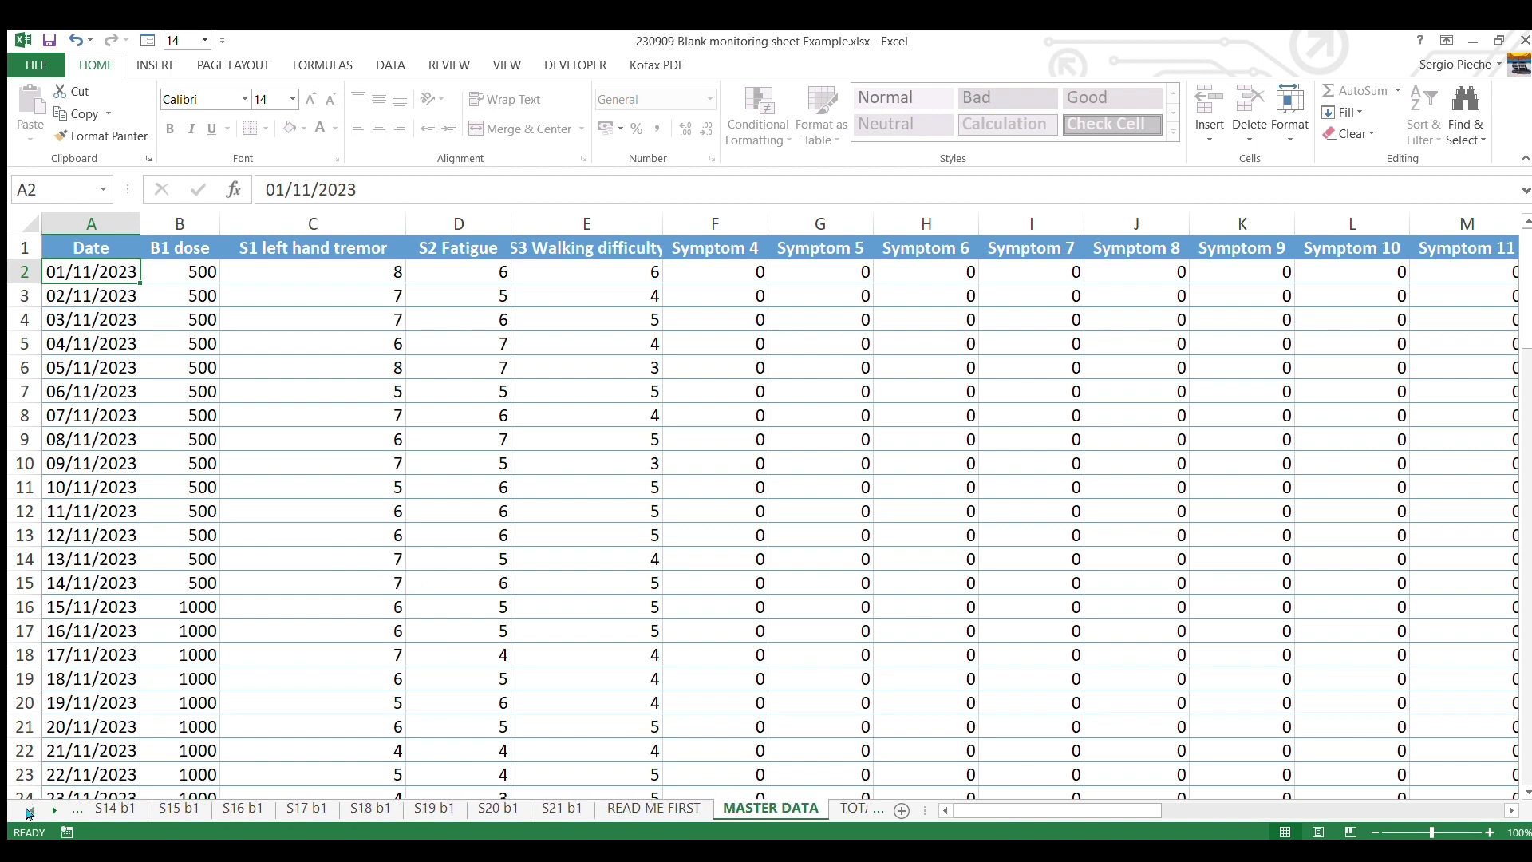
click(28, 812)
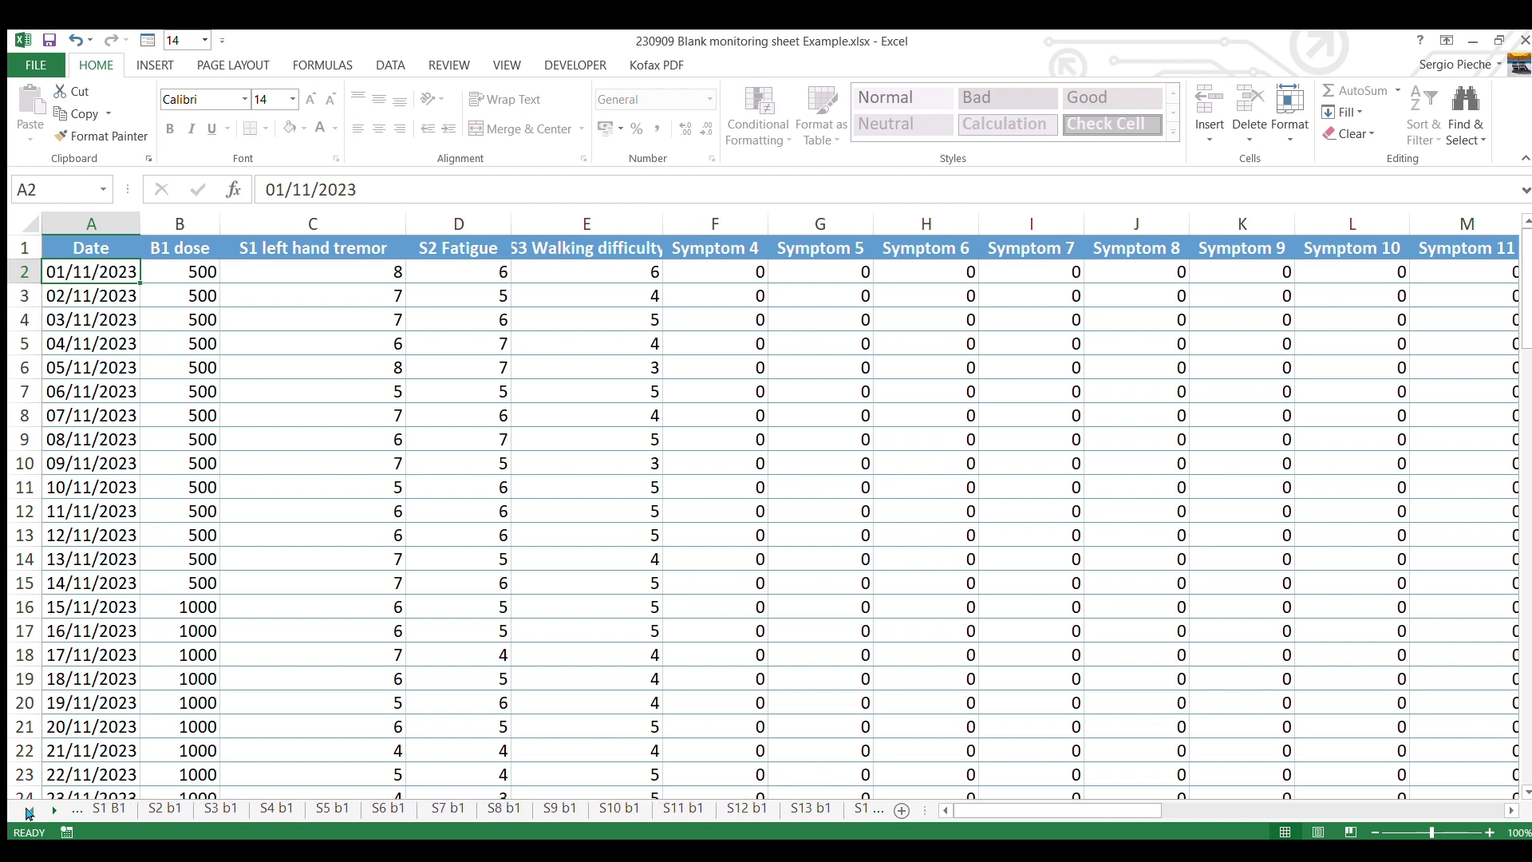
click(253, 808)
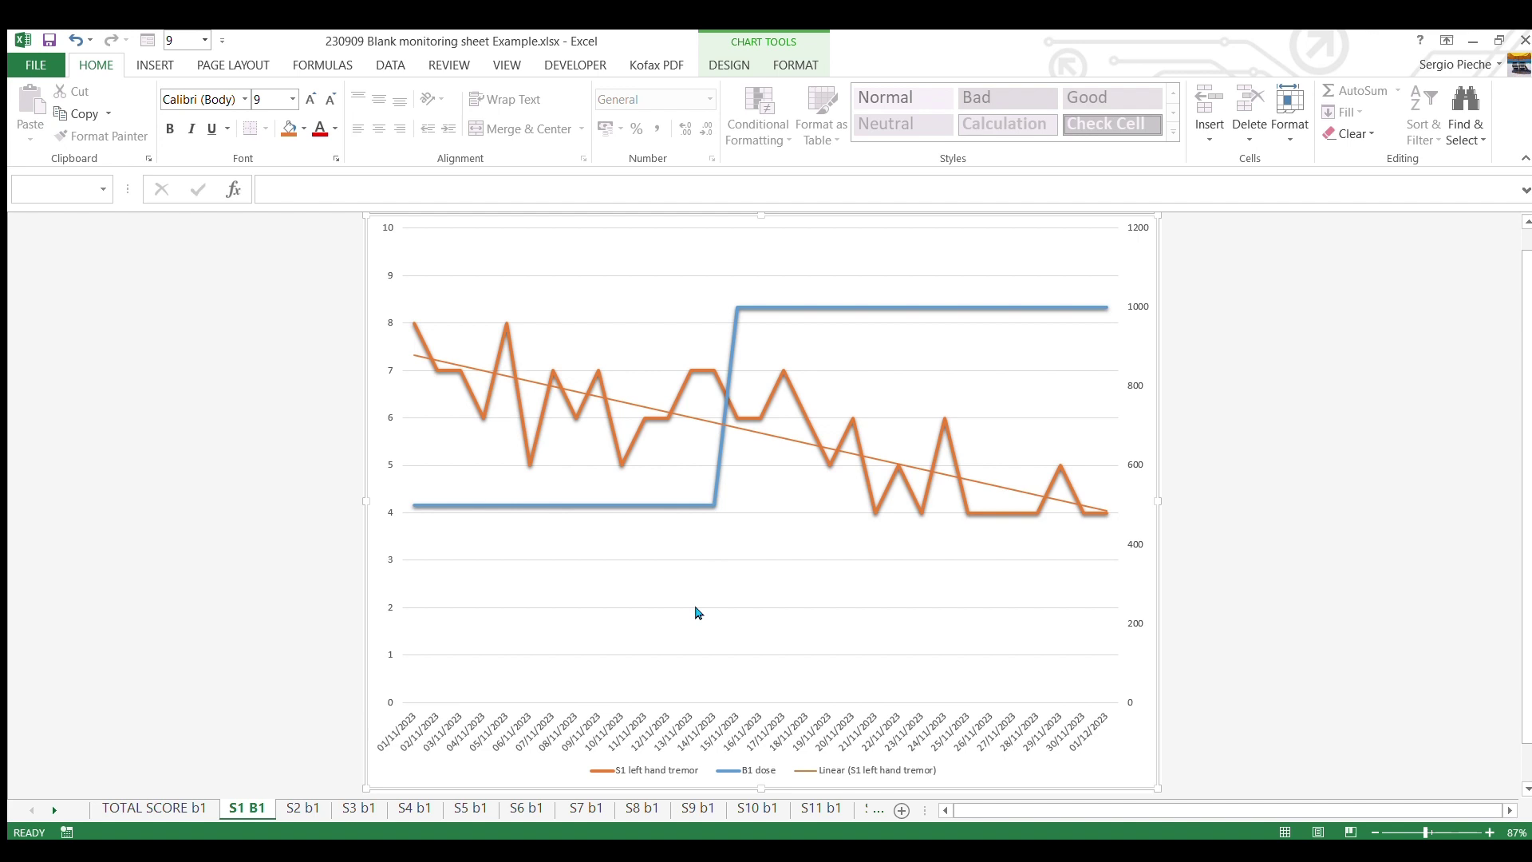
Select the chart's date axis, then open the READ ME FIRST instructions sheet
click(699, 728)
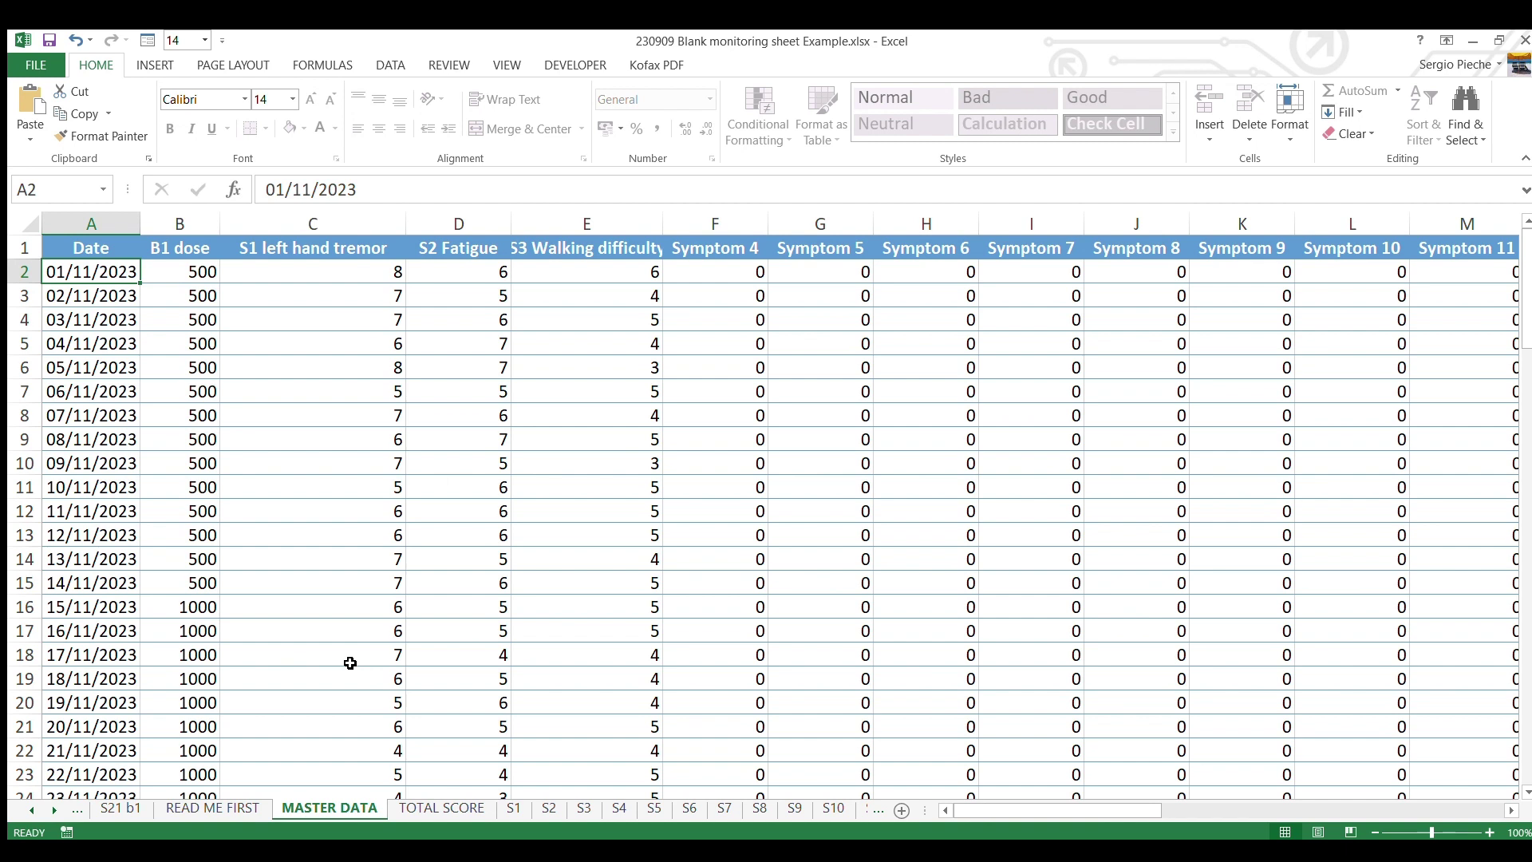
click(203, 809)
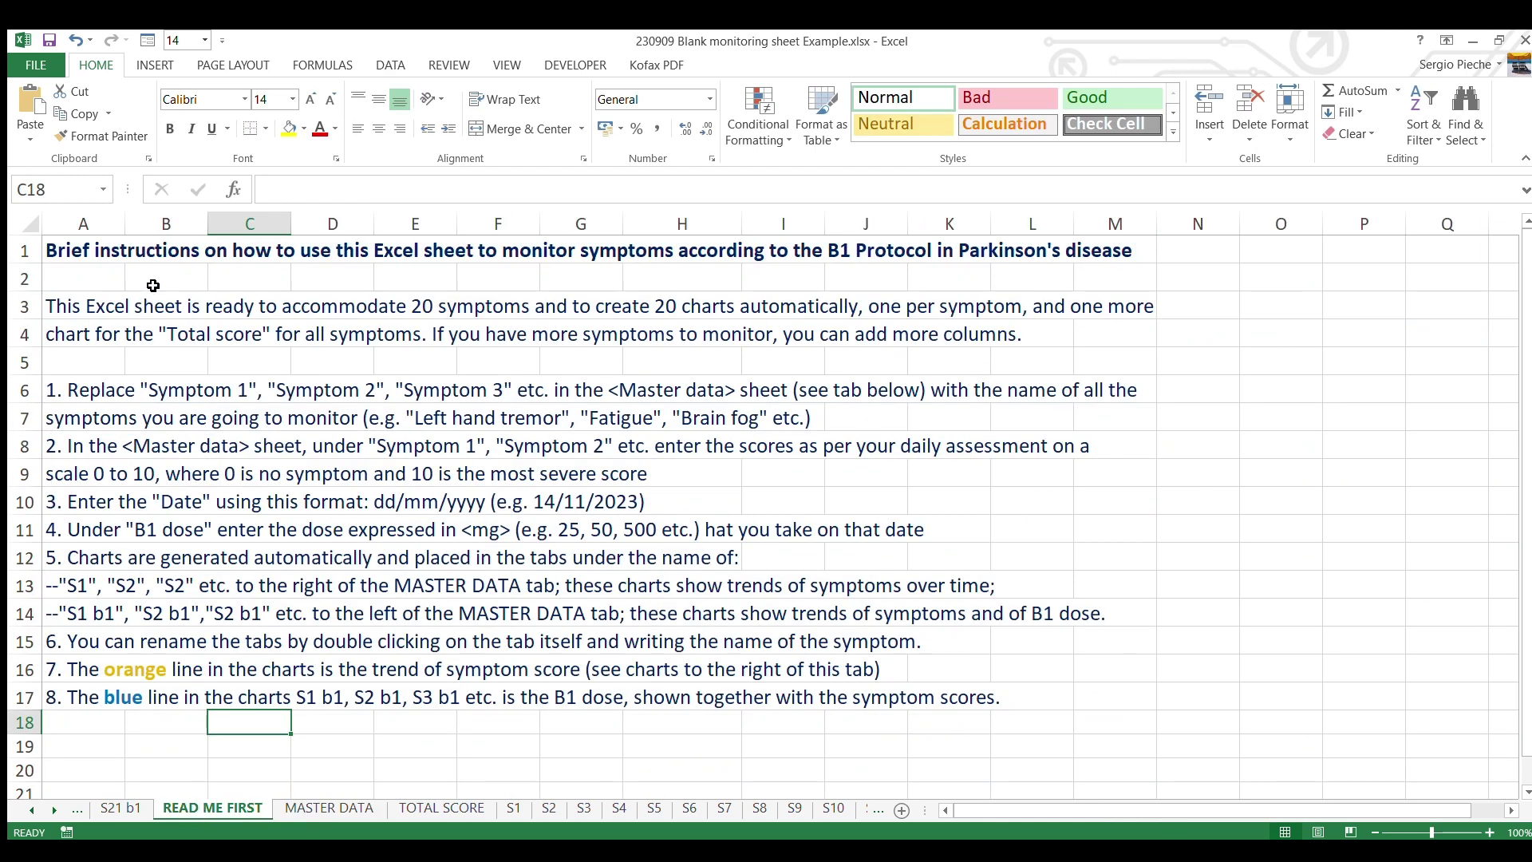